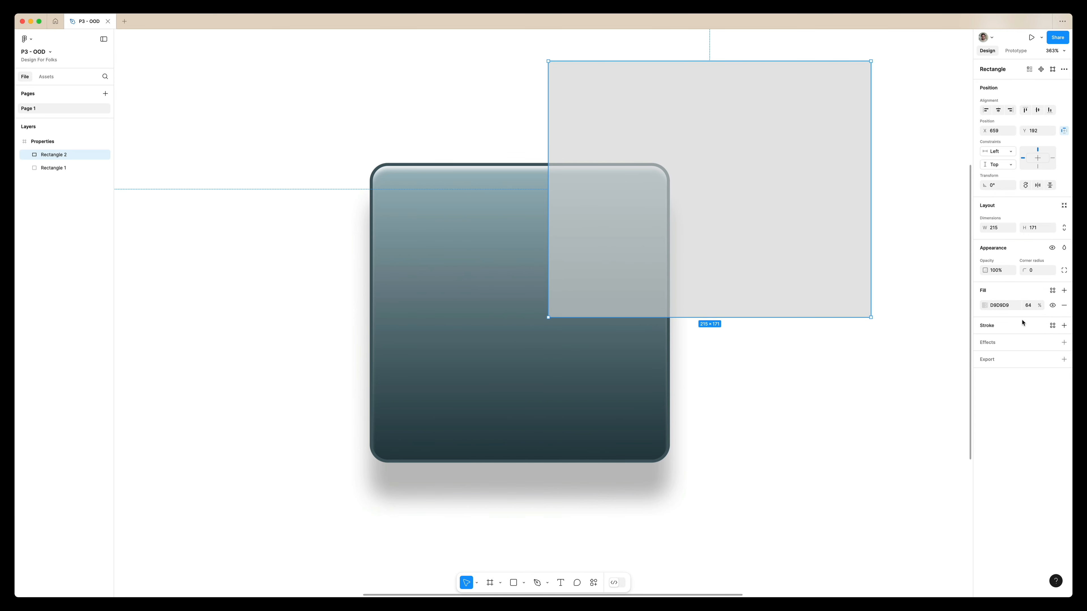
- Set the overlay rectangle's fill opacity to 60% and add a background blur effect to it
{"action": "type", "text": "60"}
{"action": "key", "text": "Return"}
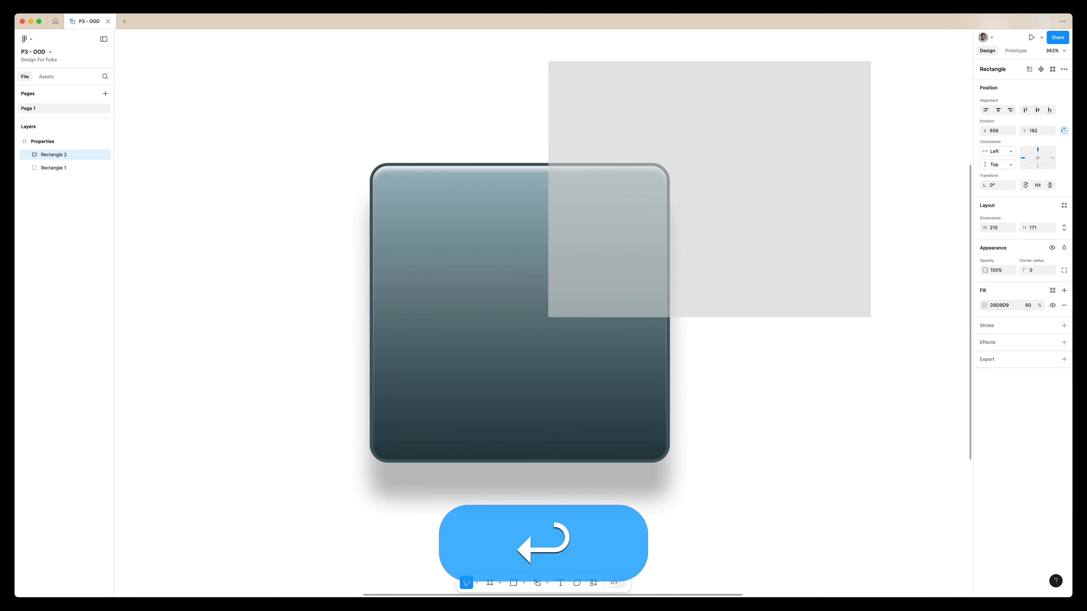
{"action": "left_click", "coordinate": [1064, 343]}
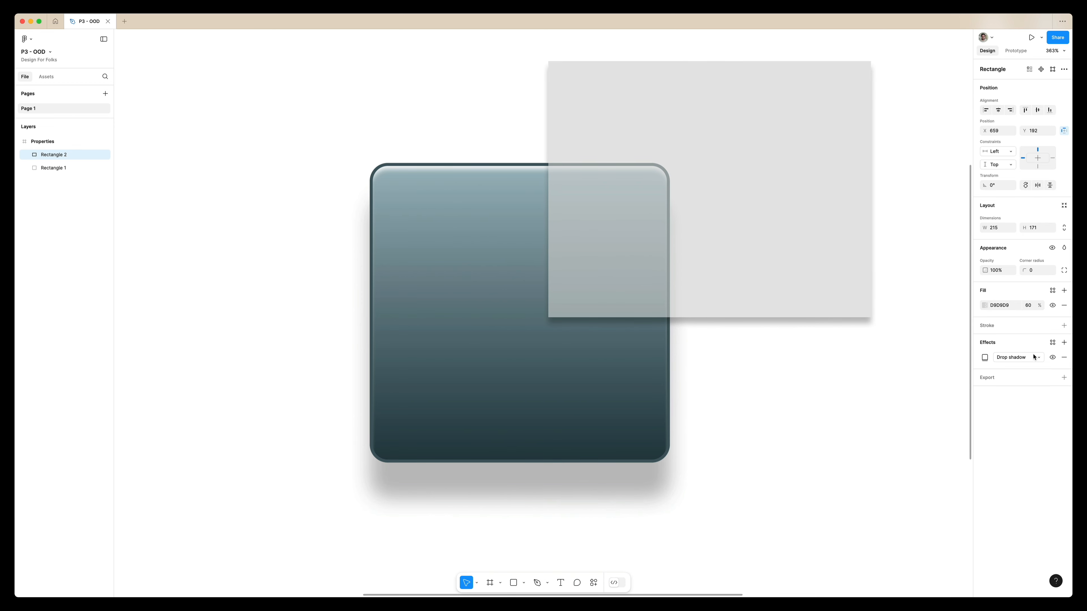
{"action": "left_click", "coordinate": [1014, 358]}
{"action": "left_click", "coordinate": [1024, 378]}
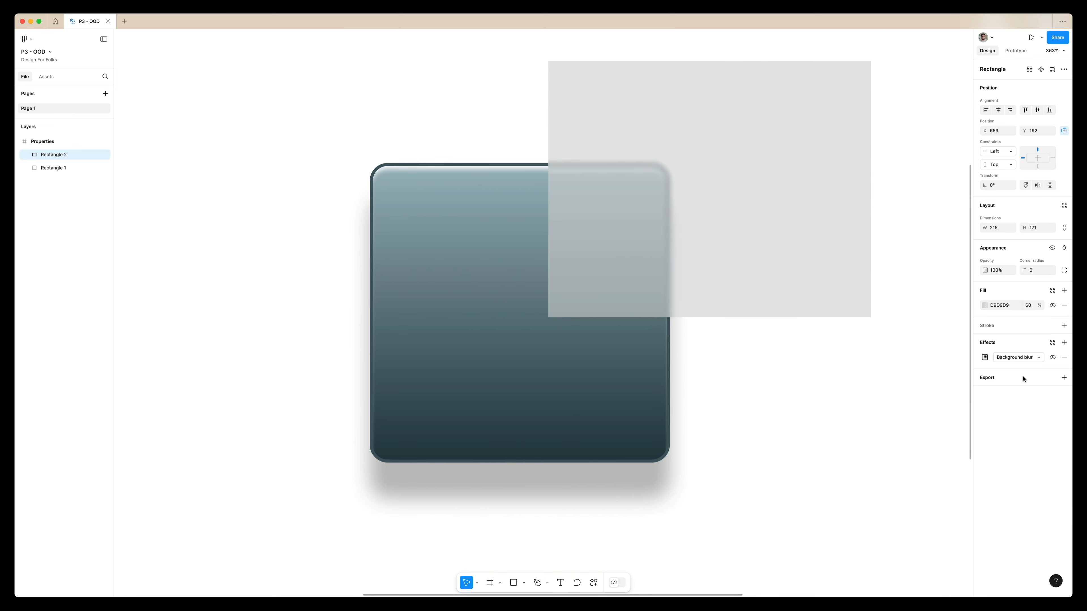
- Set the overlay rectangle's background blur to 21 and move it to about X 670, Y 215
{"action": "left_click", "coordinate": [984, 358]}
{"action": "key", "text": "shift+Up"}
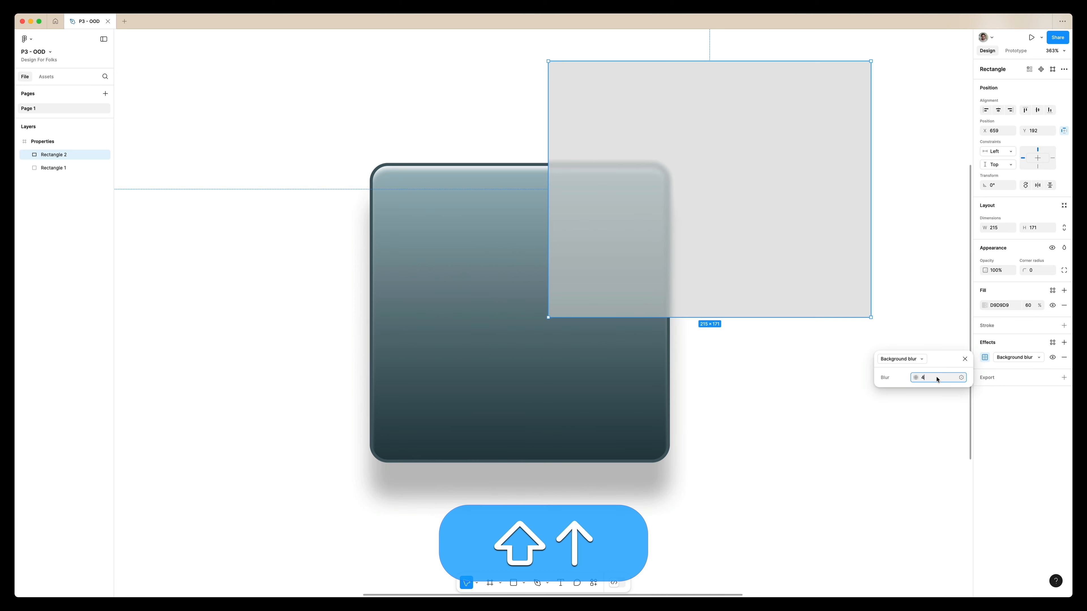
{"action": "key", "text": "shift+Down"}
{"action": "key", "text": "Down"}
{"action": "key", "text": "Down"}
{"action": "key", "text": "Down"}
{"action": "mouse_move", "coordinate": [764, 225]}
{"action": "left_mouse_down"}
{"action": "mouse_move", "coordinate": [856, 260]}
{"action": "mouse_move", "coordinate": [941, 235]}
{"action": "mouse_move", "coordinate": [793, 206]}
{"action": "mouse_move", "coordinate": [612, 226]}
{"action": "mouse_move", "coordinate": [609, 235]}
{"action": "mouse_move", "coordinate": [778, 258]}
{"action": "left_mouse_up"}
- Lower the overlay rectangle's fill opacity to 20% and move it to about X 645, Y 206
{"action": "left_click", "coordinate": [1029, 305]}
{"action": "key", "text": "shift+Down"}
{"action": "key", "text": "shift+Down"}
{"action": "key", "text": "shift+Down"}
{"action": "key", "text": "shift+Down"}
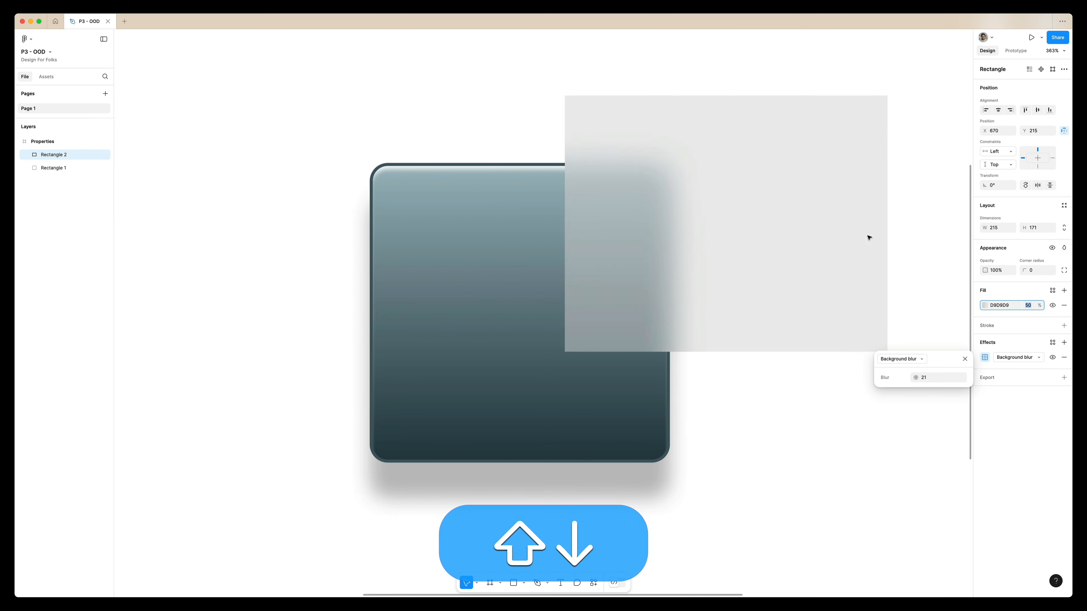
{"action": "left_click_drag", "start_coordinate": [749, 228], "coordinate": [708, 218]}
- Reduce the overlay rectangle's background blur and shift it further over the gradient square
{"action": "left_click_drag", "start_coordinate": [927, 375], "coordinate": [930, 374]}
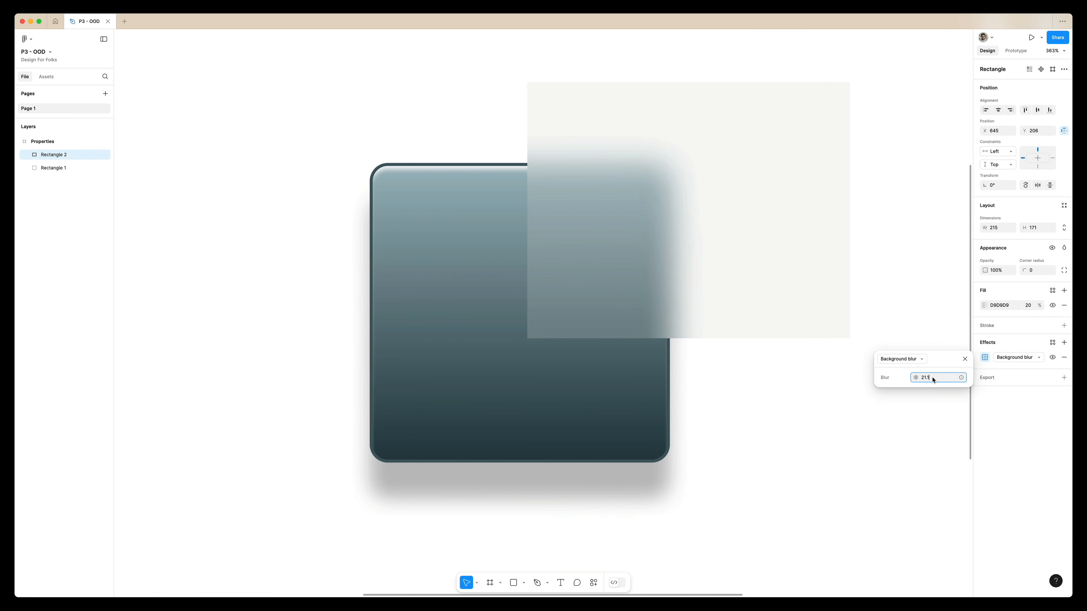
{"action": "key", "text": "shift+Down"}
{"action": "left_click_drag", "start_coordinate": [733, 223], "coordinate": [693, 242]}
- Delete the translucent rectangle that overlaps the gradient square
{"action": "scroll", "coordinate": [693, 242], "scroll_direction": "down", "scroll_amount": 5}
{"action": "left_click", "coordinate": [817, 225]}
{"action": "left_click_drag", "start_coordinate": [733, 203], "coordinate": [710, 192]}
{"action": "key", "text": "BackSpace"}
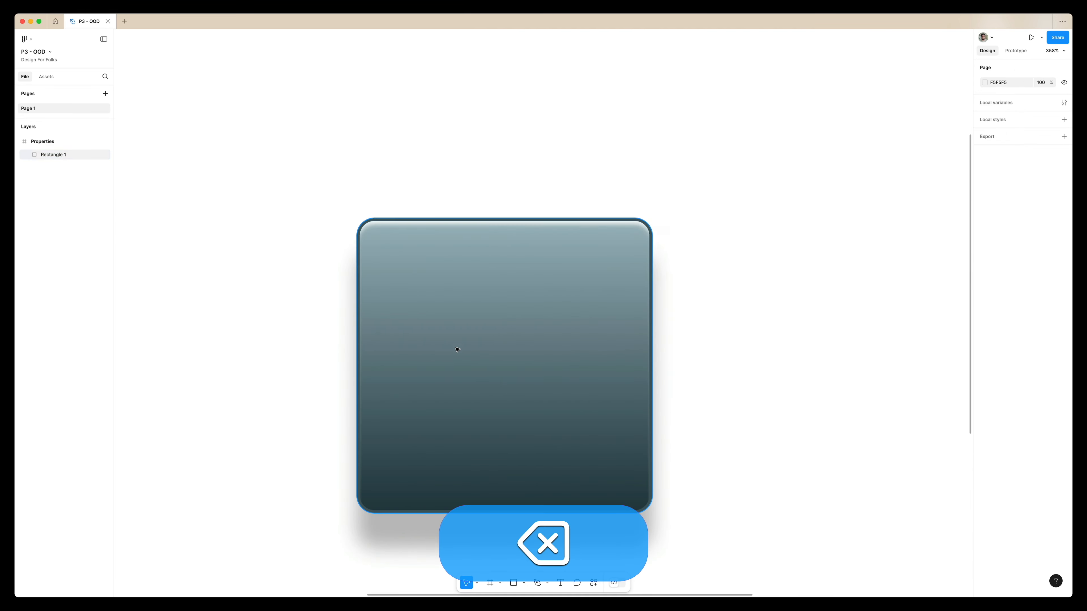
- Paste two copies of the gradient square, placing one at about X 845, Y 240 and the other at about X 264, Y 411
{"action": "left_click", "coordinate": [461, 342]}
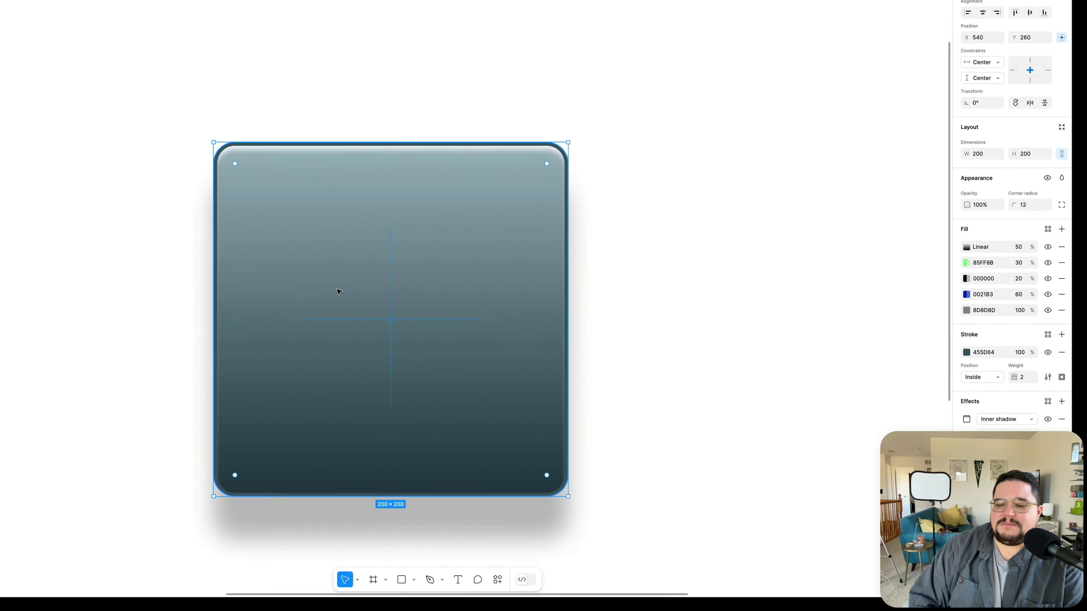
{"action": "scroll", "coordinate": [342, 292], "scroll_direction": "down", "scroll_amount": 5}
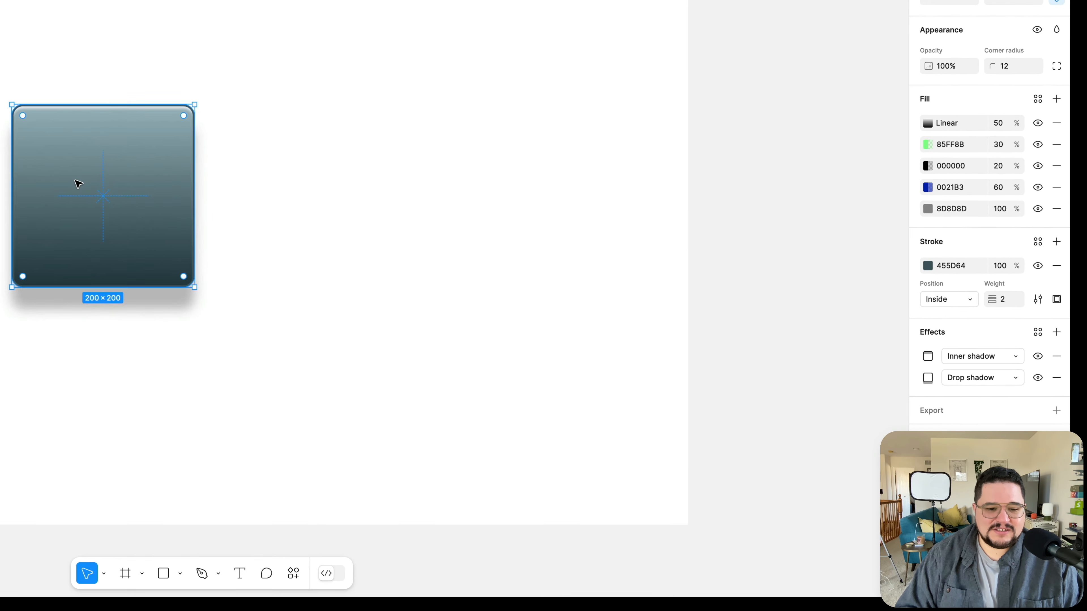
{"action": "scroll", "coordinate": [77, 180], "scroll_direction": "down", "scroll_amount": 2}
{"action": "scroll", "coordinate": [76, 181], "scroll_direction": "left", "scroll_amount": 4}
{"action": "scroll", "coordinate": [76, 180], "scroll_direction": "down", "scroll_amount": 1}
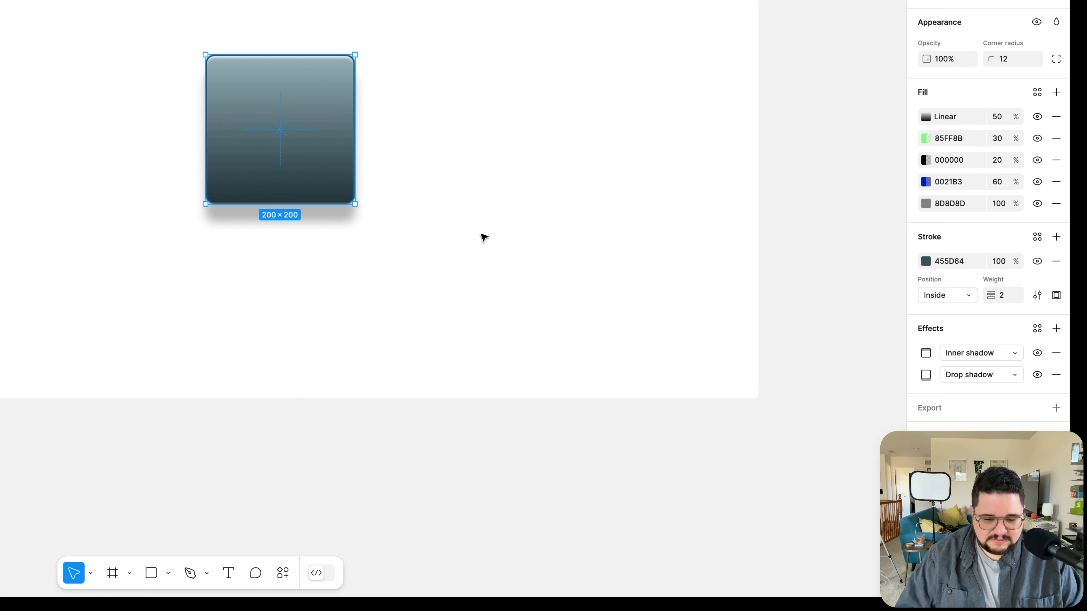
{"action": "scroll", "coordinate": [481, 234], "scroll_direction": "up", "scroll_amount": 5}
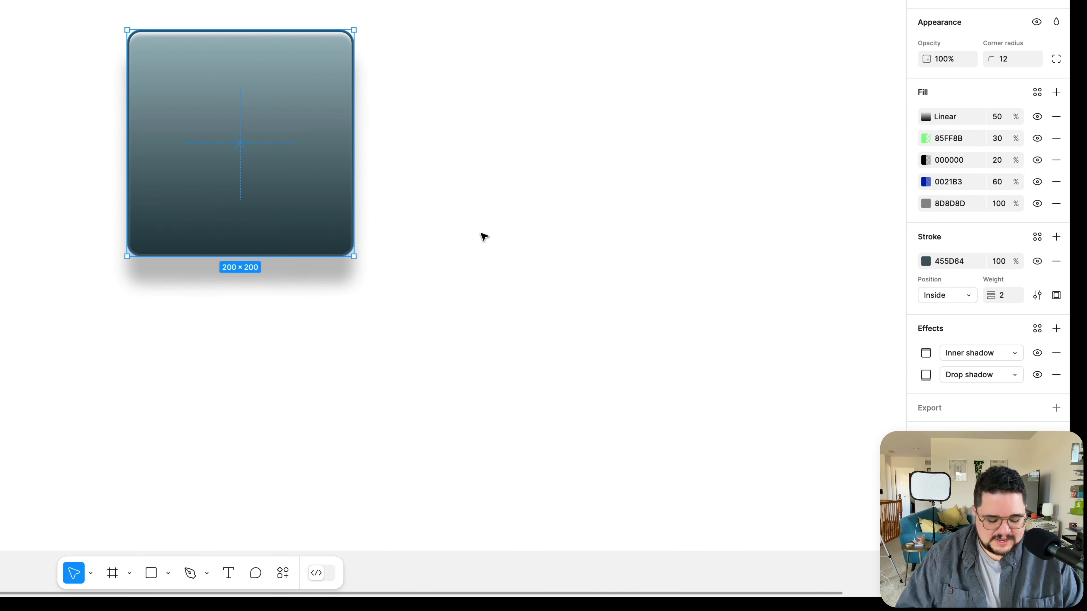
{"action": "key", "text": "super+c"}
{"action": "key", "text": "super+v"}
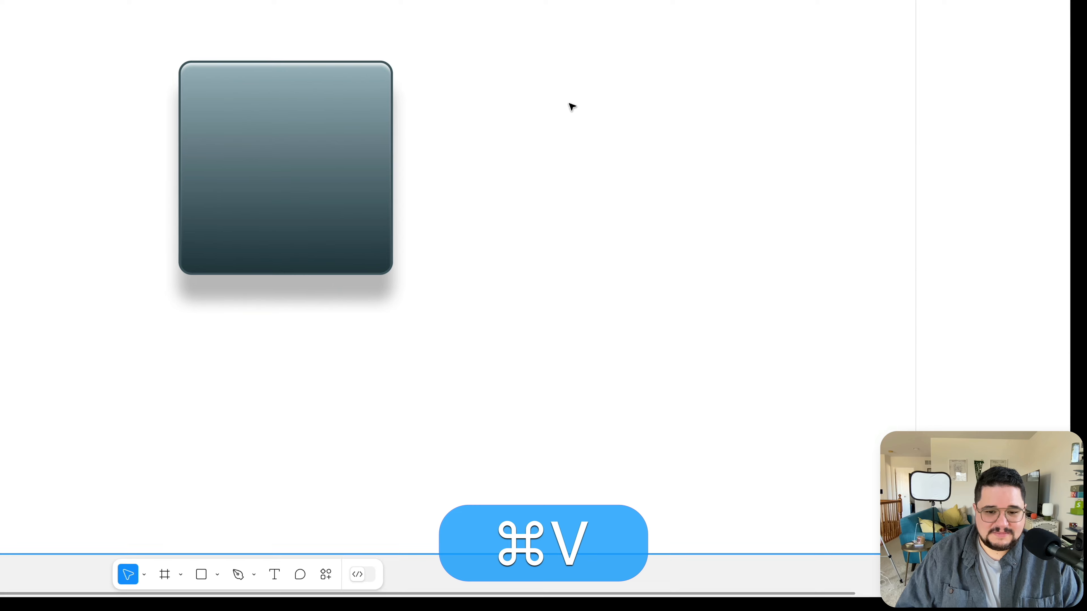
{"action": "left_click_drag", "start_coordinate": [229, 146], "coordinate": [559, 112]}
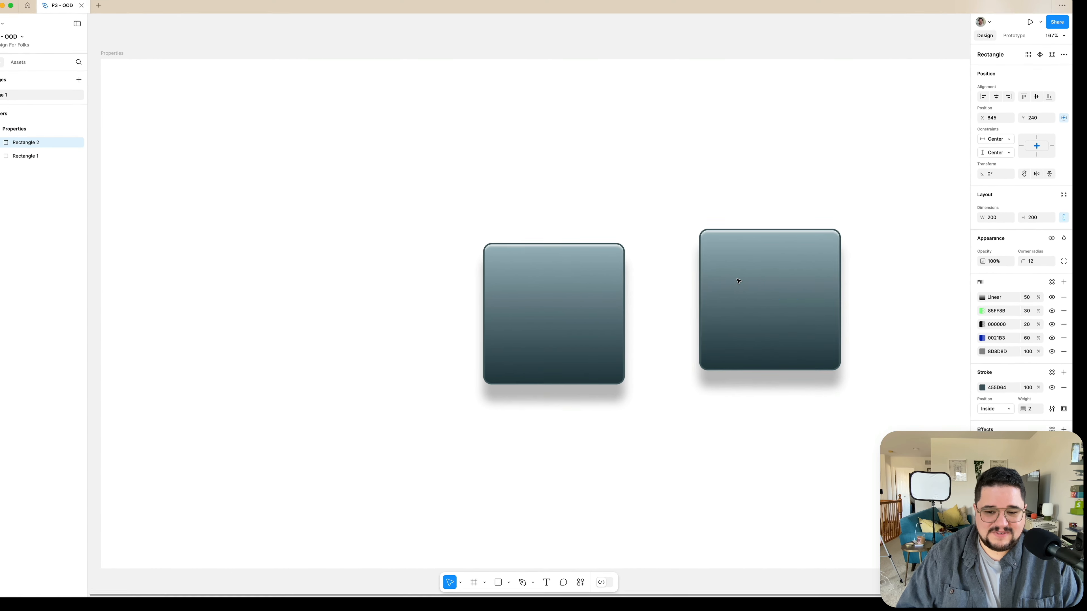
{"action": "key", "text": "super+v"}
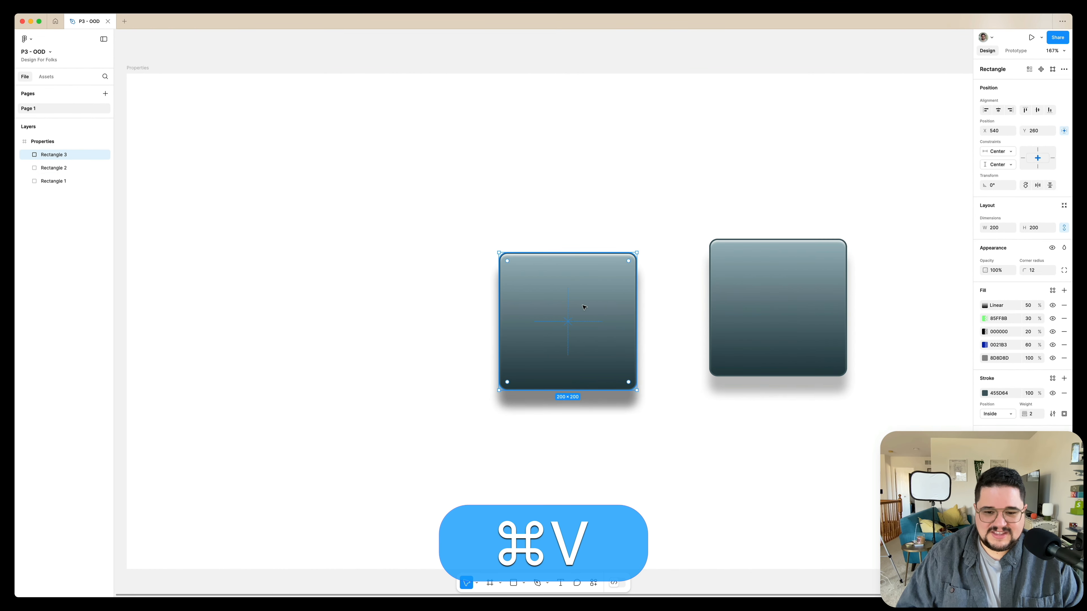
{"action": "left_click_drag", "start_coordinate": [584, 308], "coordinate": [394, 411]}
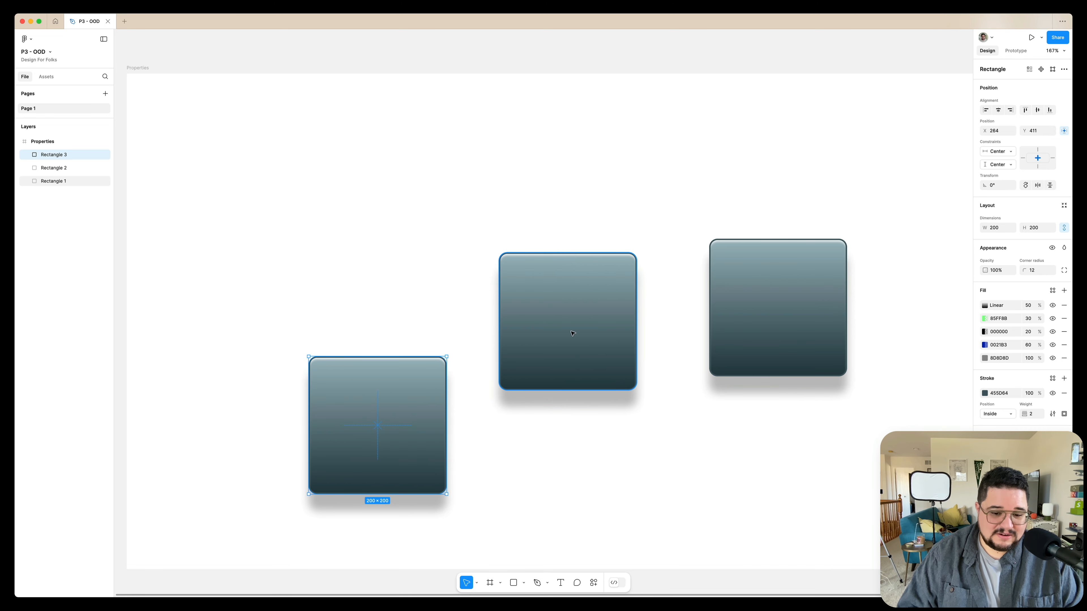
- Duplicate the original gradient square three times, placing the copies to its upper left, directly above it and to its upper right
{"action": "key", "text": "alt"}
{"action": "left_click", "coordinate": [589, 333]}
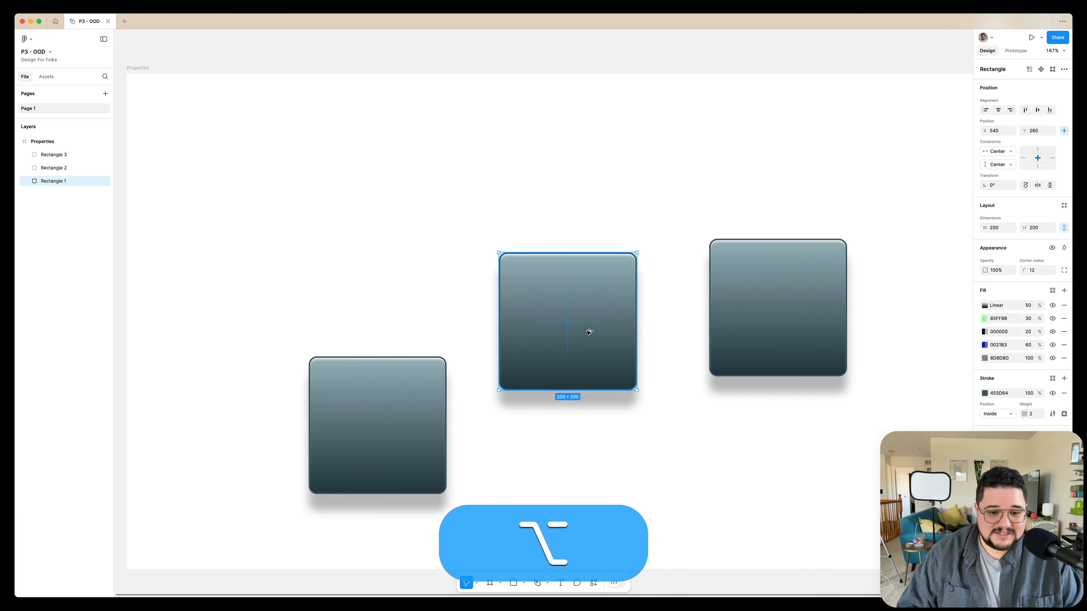
{"action": "left_click_drag", "start_coordinate": [589, 333], "coordinate": [405, 240]}
{"action": "left_click_drag", "start_coordinate": [589, 335], "coordinate": [587, 160]}
{"action": "left_click_drag", "start_coordinate": [579, 355], "coordinate": [764, 190]}
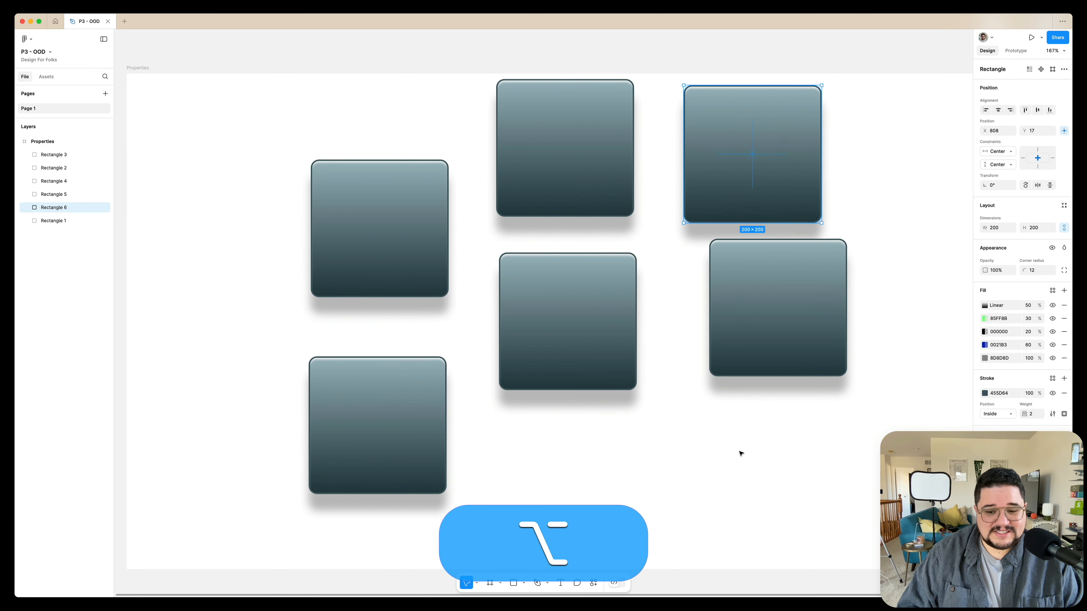
{"action": "left_click", "coordinate": [746, 460]}
- Draw a plain 140 × 140 square below the rightmost gradient square, at about X 845, Y 517
{"action": "key", "text": "r"}
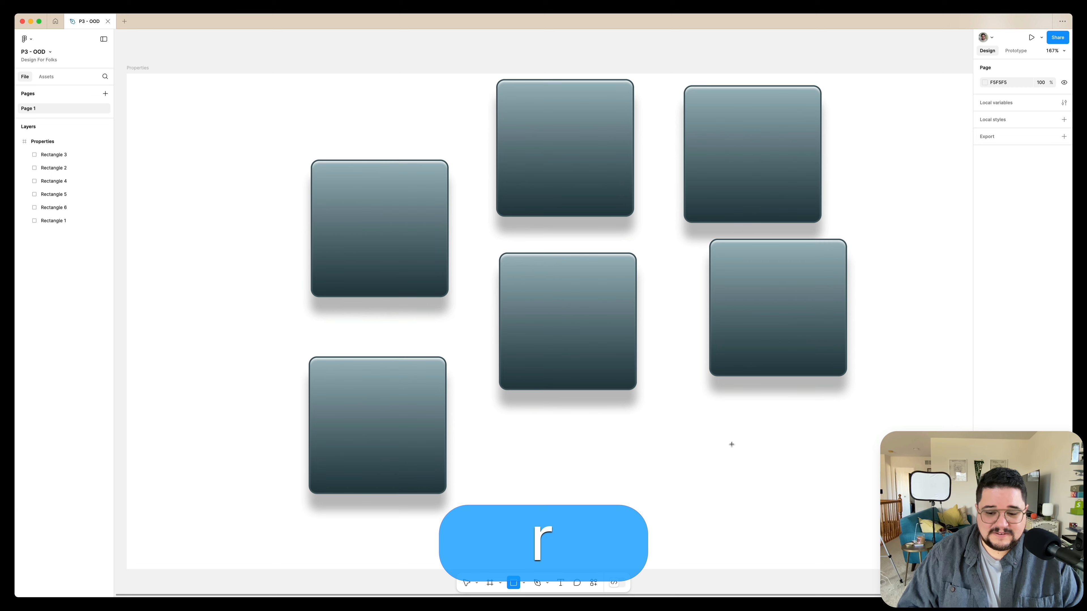
{"action": "left_click_drag", "start_coordinate": [717, 427], "coordinate": [814, 523]}
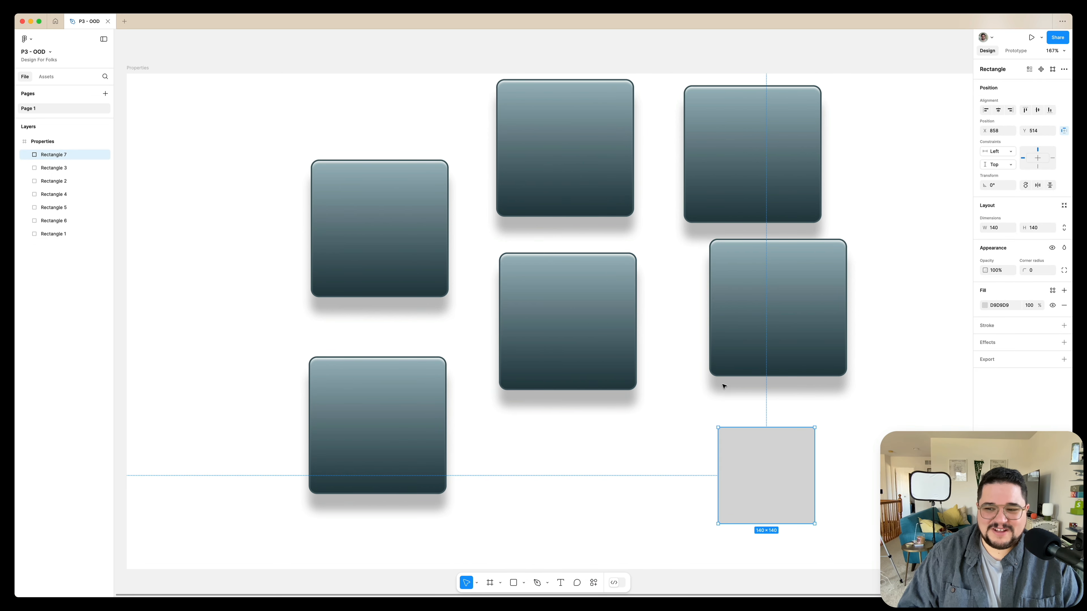
{"action": "left_click_drag", "start_coordinate": [765, 475], "coordinate": [755, 477]}
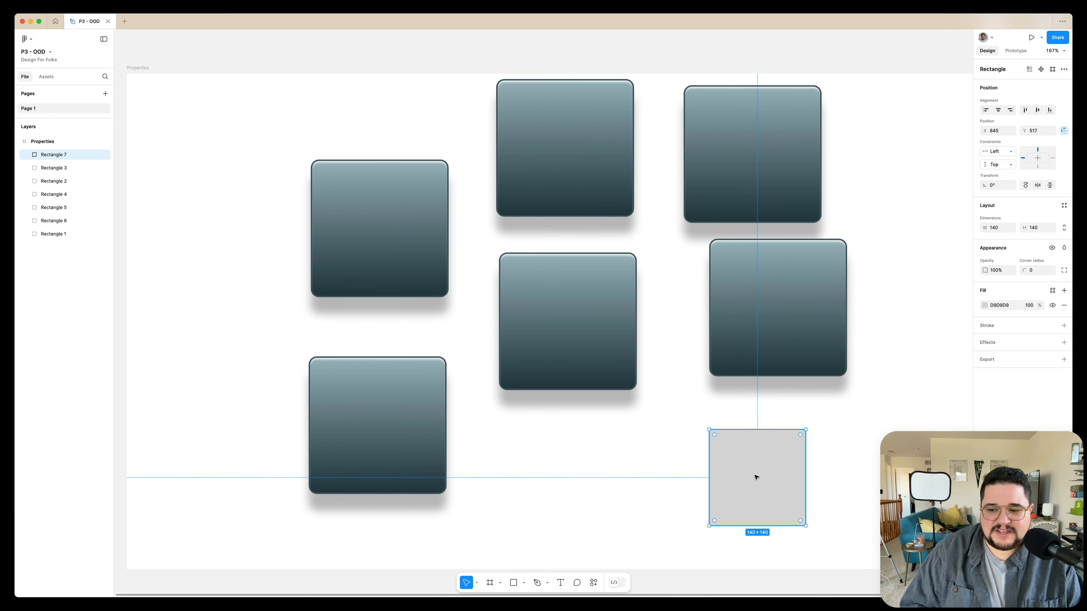
- Copy the central gradient square's properties onto the plain grey square and move it to about X 838, Y 494
{"action": "left_click", "coordinate": [572, 329]}
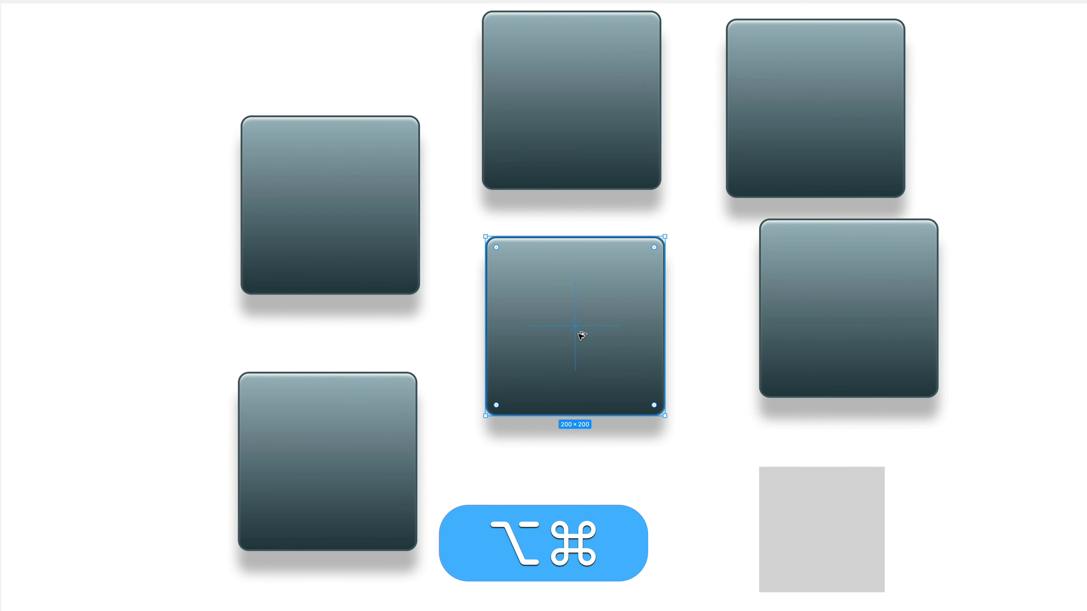
{"action": "key", "text": "alt+super+c"}
{"action": "left_click", "coordinate": [827, 488]}
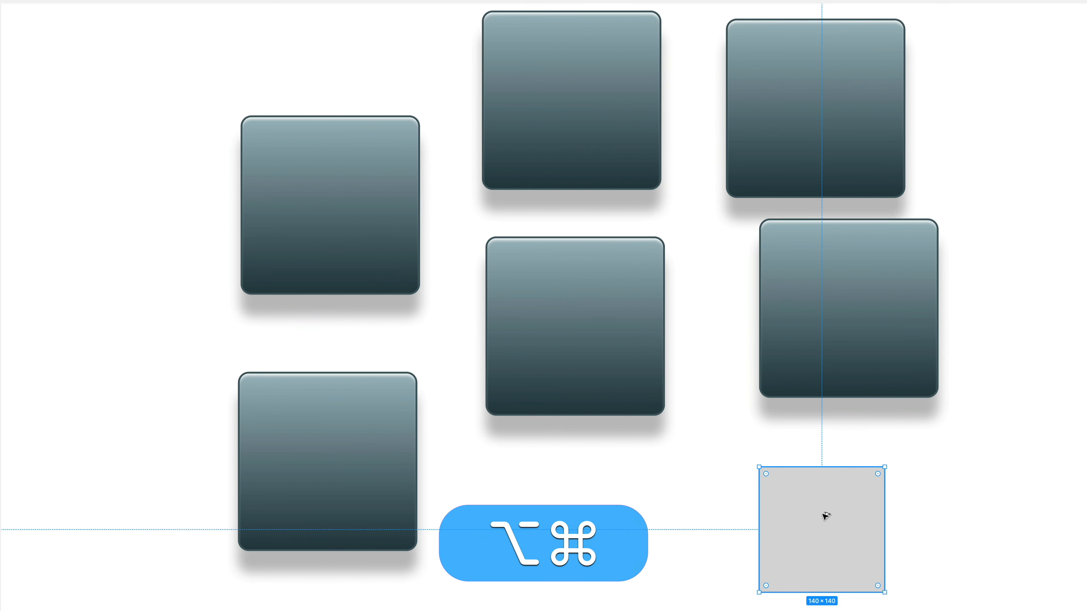
{"action": "key", "text": "alt+super+v"}
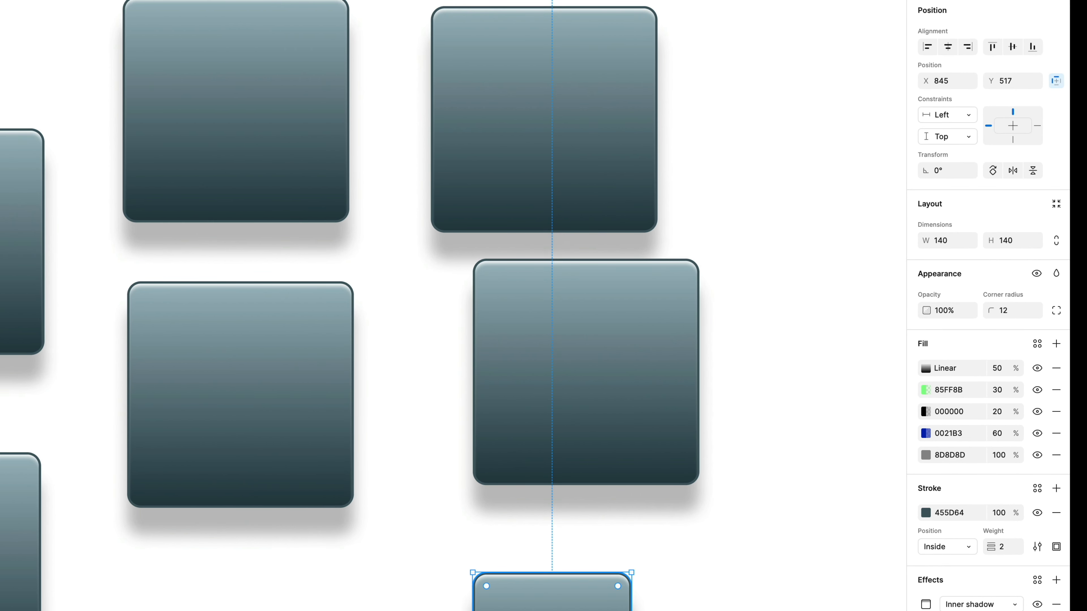
{"action": "left_click_drag", "start_coordinate": [551, 608], "coordinate": [543, 582]}
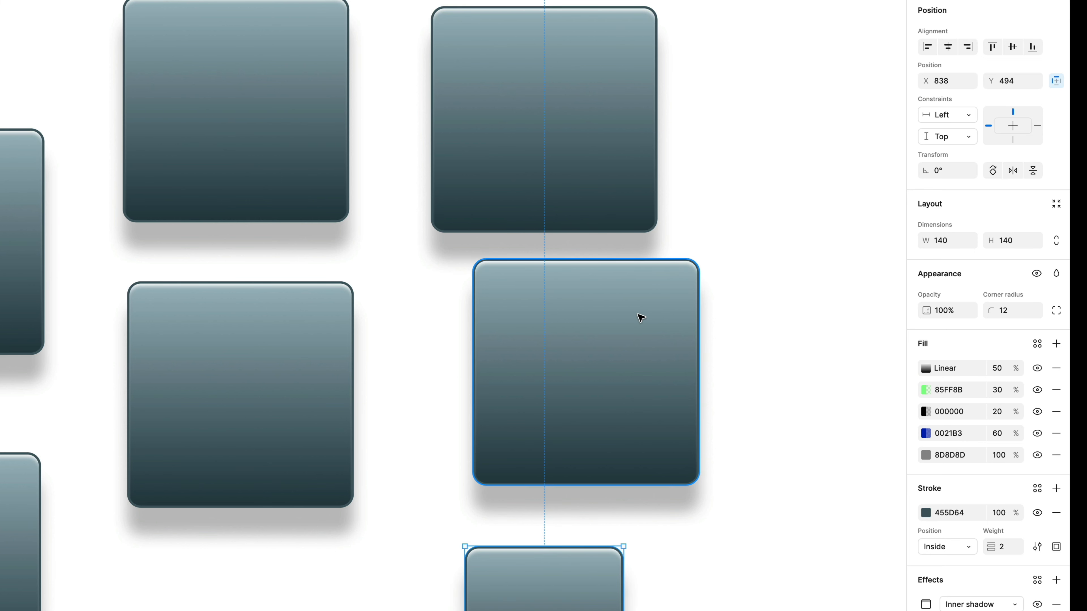
- Draw a rectangle about 100 × 42 and an ellipse about 103 × 124 in the empty area at the frame's right edge
{"action": "scroll", "coordinate": [640, 315], "scroll_direction": "right", "scroll_amount": 5}
{"action": "scroll", "coordinate": [640, 315], "scroll_direction": "up", "scroll_amount": 1}
{"action": "key", "text": "r"}
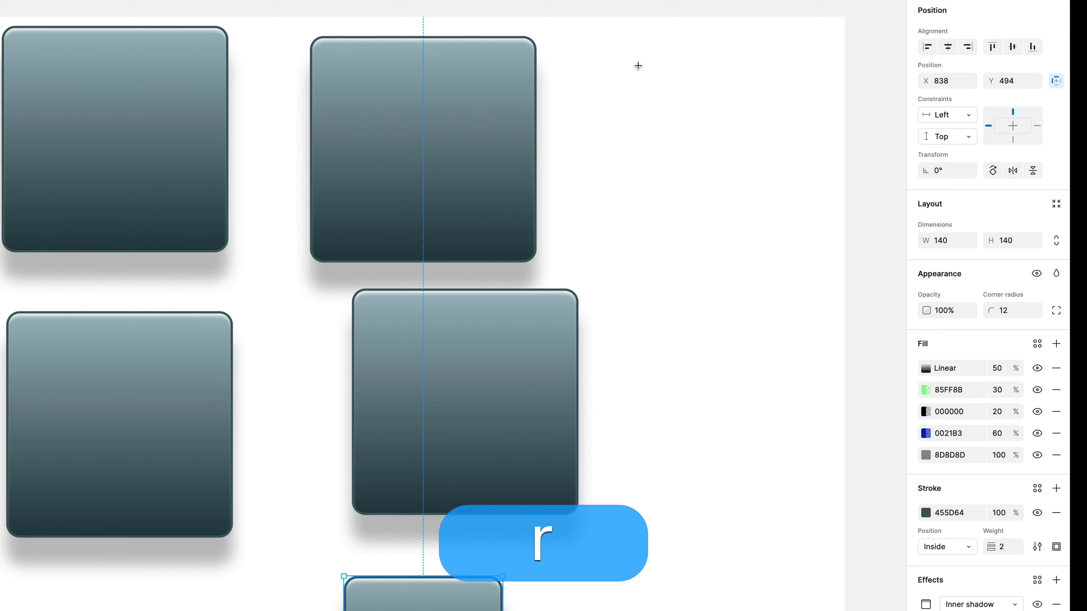
{"action": "left_click_drag", "start_coordinate": [632, 67], "coordinate": [746, 116]}
{"action": "key", "text": "o"}
{"action": "left_click_drag", "start_coordinate": [672, 191], "coordinate": [789, 332]}
- Paste the copied properties onto the small grey rectangle and the grey ellipse
{"action": "left_click", "coordinate": [720, 104]}
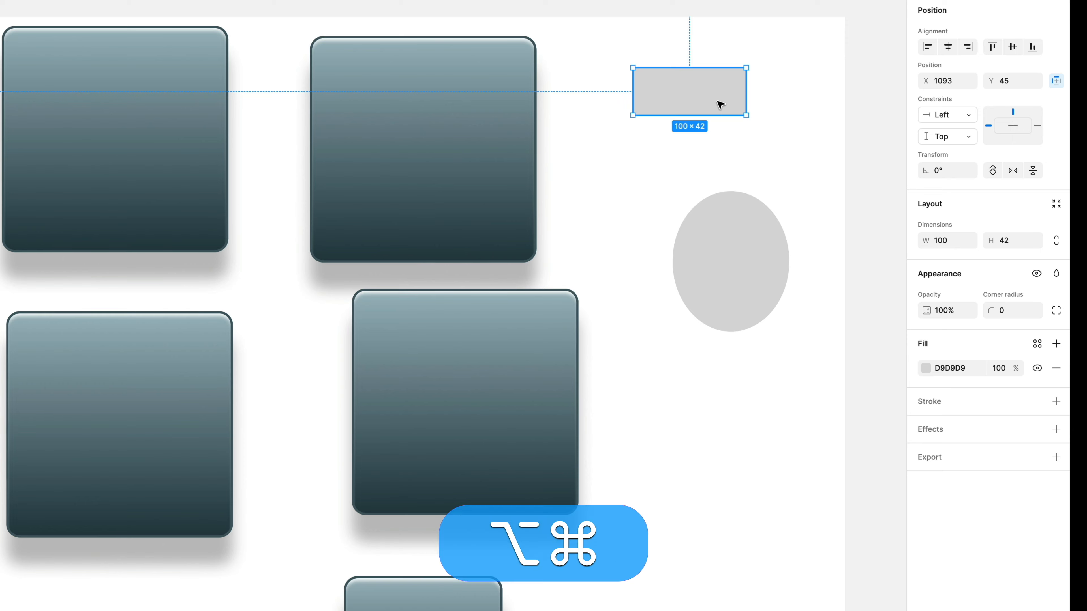
{"action": "key", "text": "super+alt+v"}
{"action": "left_click", "coordinate": [749, 233]}
{"action": "key", "text": "super+alt+v"}
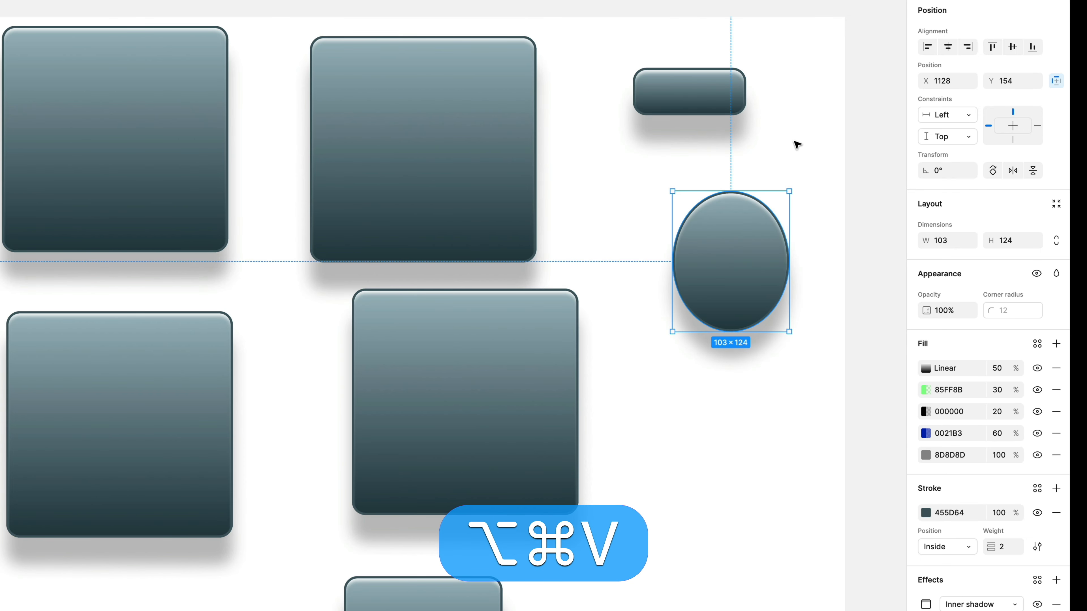
{"action": "scroll", "coordinate": [794, 142], "scroll_direction": "down", "scroll_amount": 3}
{"action": "left_click", "coordinate": [853, 119]}
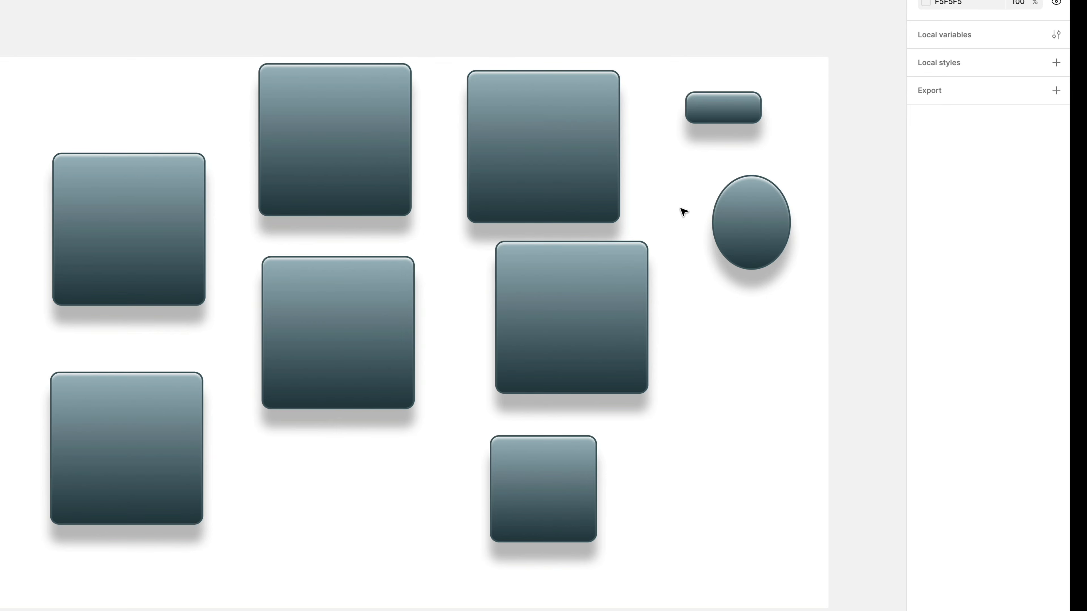
- Shrink the square above the 140 × 140 one to about 127 × 127 and move it to about X 808, Y 284
{"action": "scroll", "coordinate": [681, 211], "scroll_direction": "up", "scroll_amount": 3}
{"action": "left_click", "coordinate": [530, 335]}
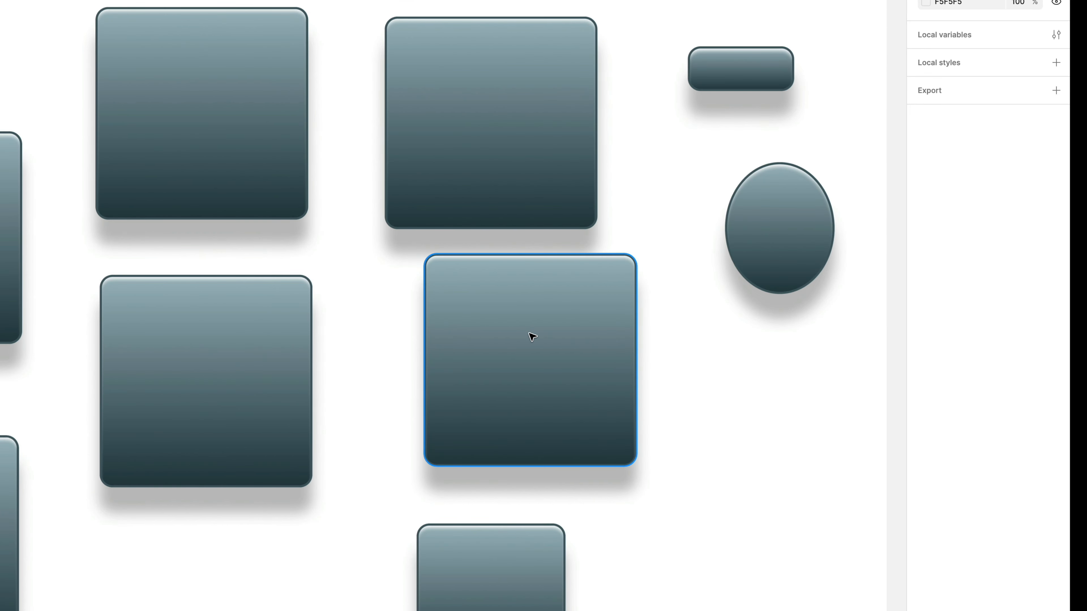
{"action": "left_click_drag", "start_coordinate": [635, 466], "coordinate": [559, 389]}
{"action": "left_click_drag", "start_coordinate": [528, 315], "coordinate": [488, 362]}
- Select all nine shapes in the frame and arrange them with Tidy up
{"action": "scroll", "coordinate": [488, 362], "scroll_direction": "right", "scroll_amount": 5}
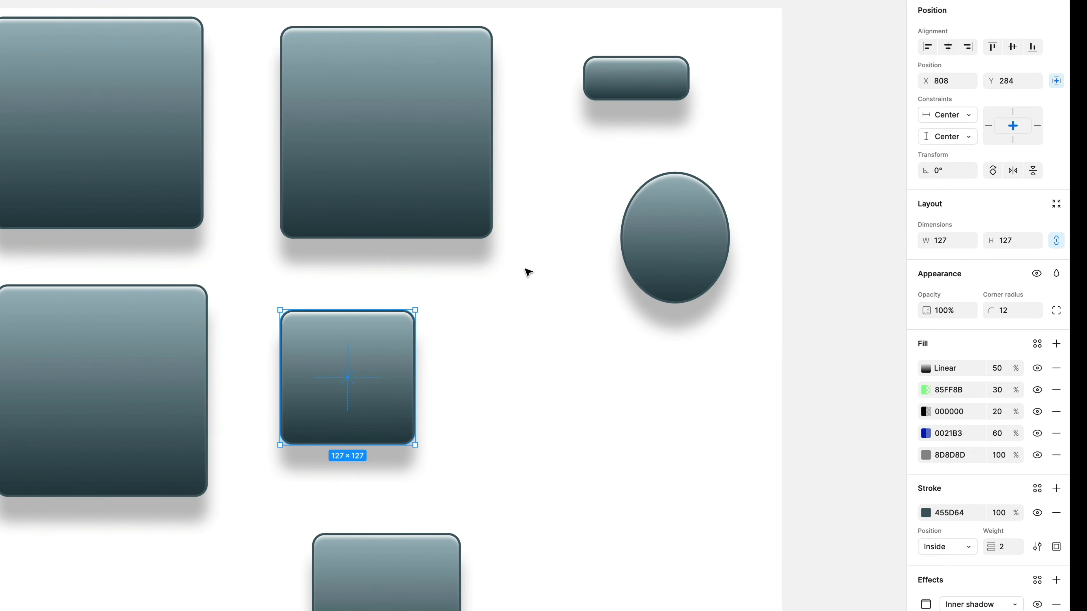
{"action": "scroll", "coordinate": [524, 257], "scroll_direction": "left", "scroll_amount": 5}
{"action": "scroll", "coordinate": [521, 250], "scroll_direction": "down", "scroll_amount": 2}
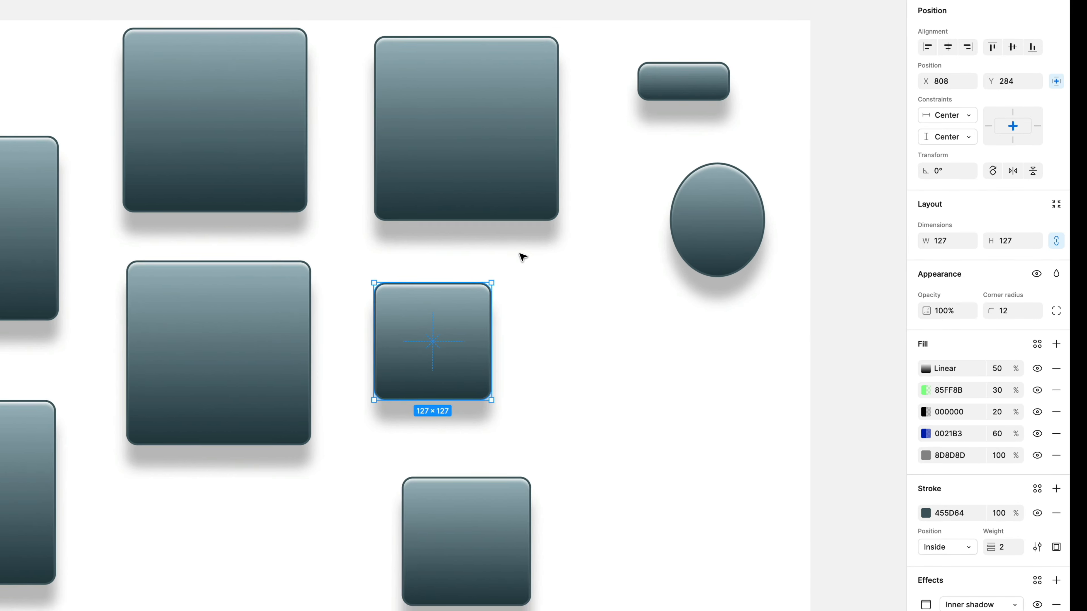
{"action": "left_click", "coordinate": [819, 65]}
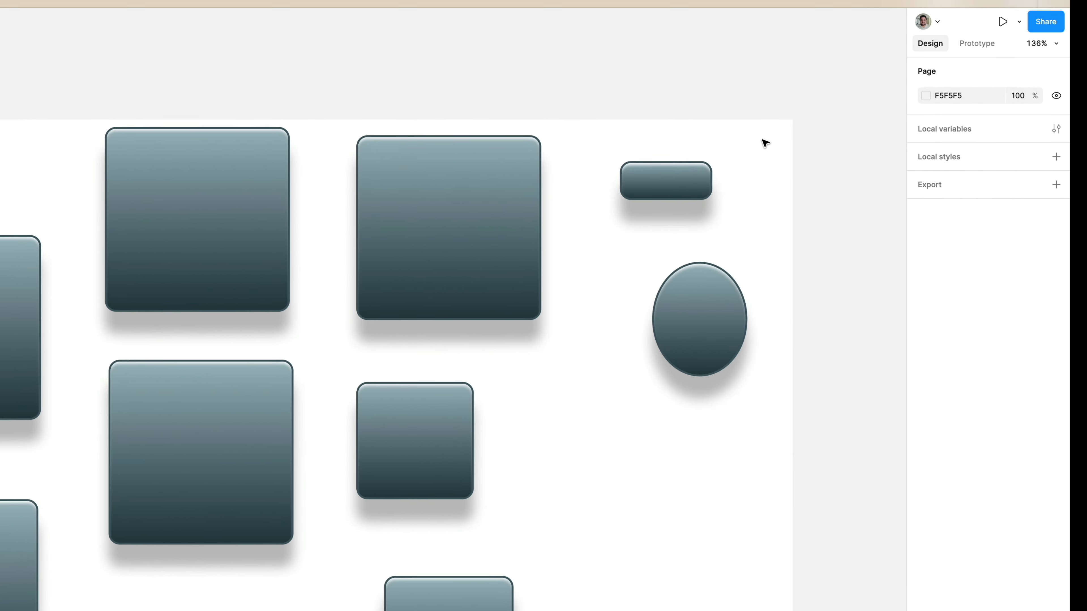
{"action": "left_click_drag", "start_coordinate": [762, 163], "coordinate": [0, 610]}
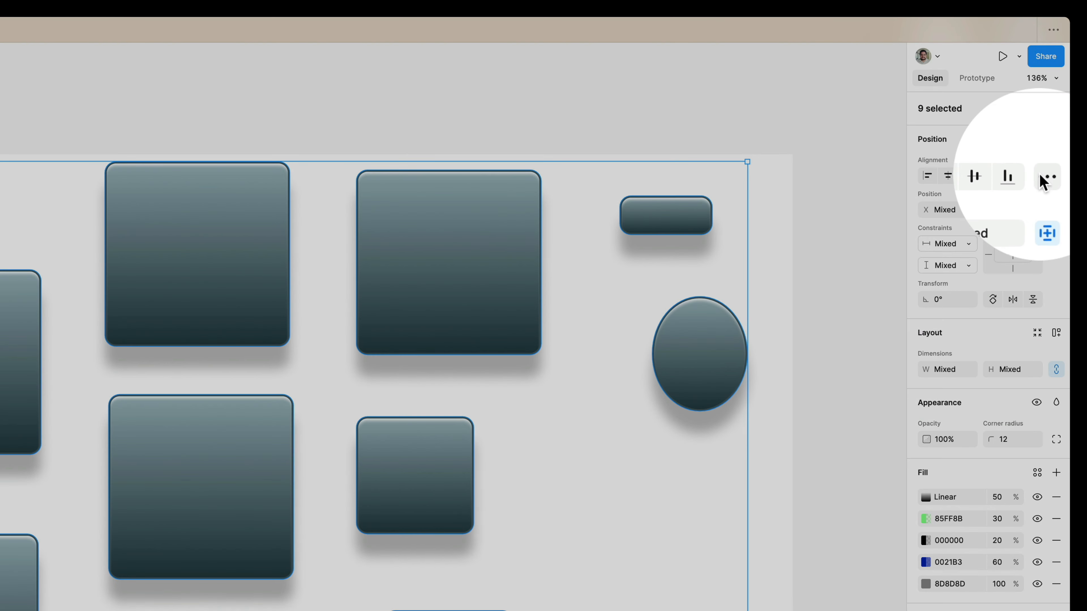
{"action": "left_click", "coordinate": [1054, 175]}
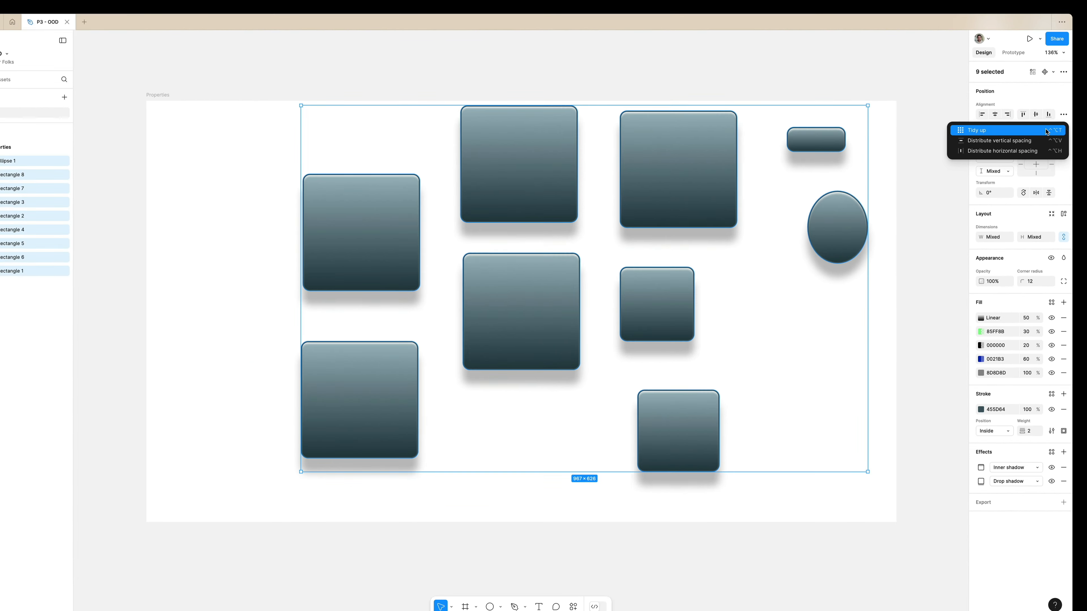
{"action": "left_click", "coordinate": [1047, 131]}
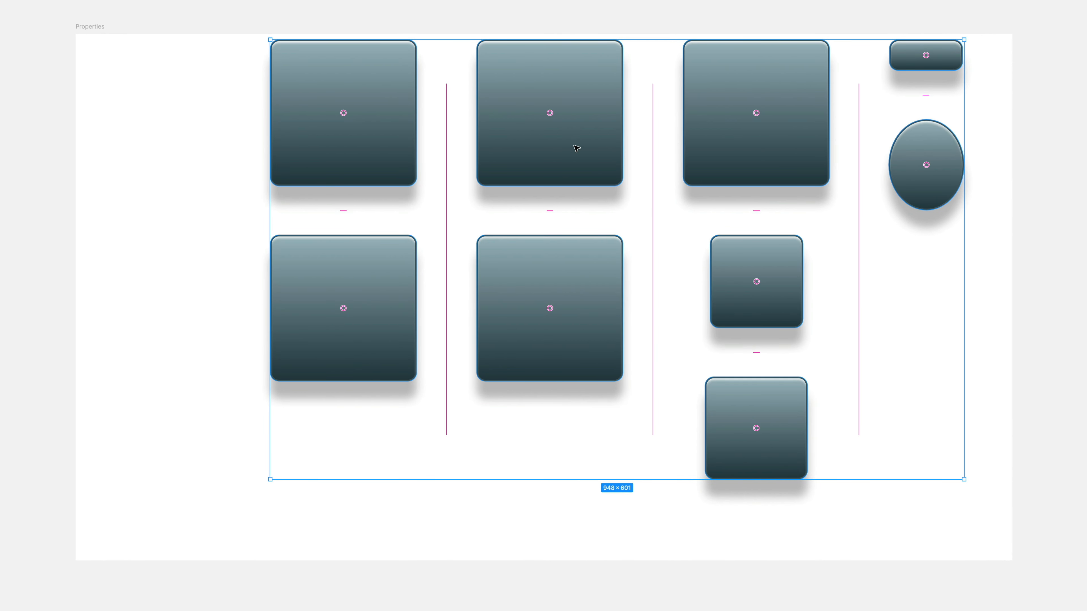
- Tighten the grid's column and row spacing, move the lowest square into the last column below the ellipse, and shift all nine shapes towards the frame's centre
{"action": "left_click_drag", "start_coordinate": [448, 184], "coordinate": [518, 202]}
{"action": "left_click_drag", "start_coordinate": [684, 373], "coordinate": [814, 286]}
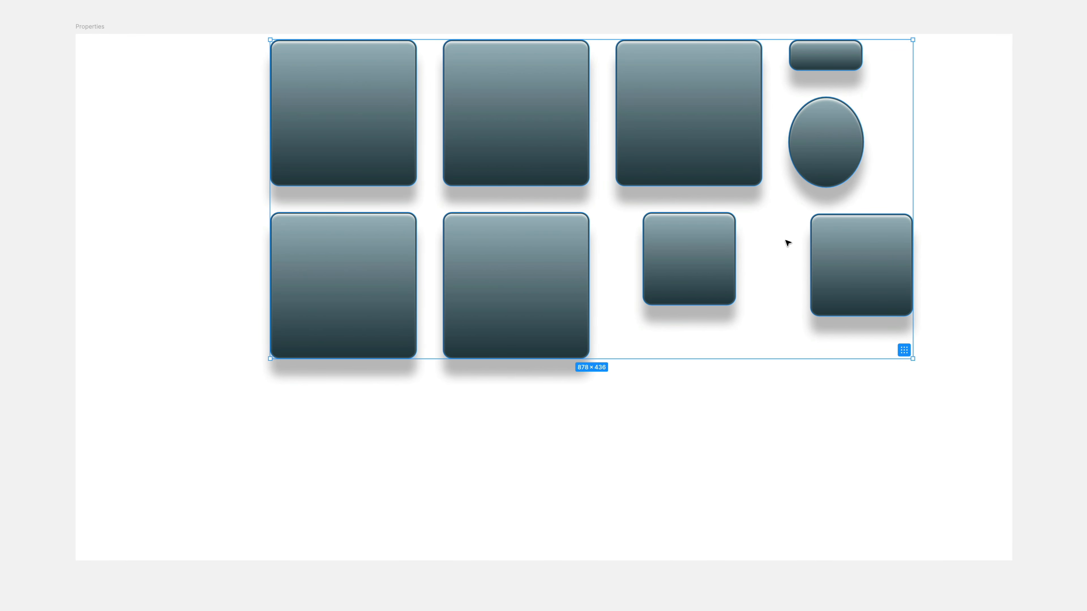
{"action": "left_click_drag", "start_coordinate": [730, 144], "coordinate": [695, 224]}
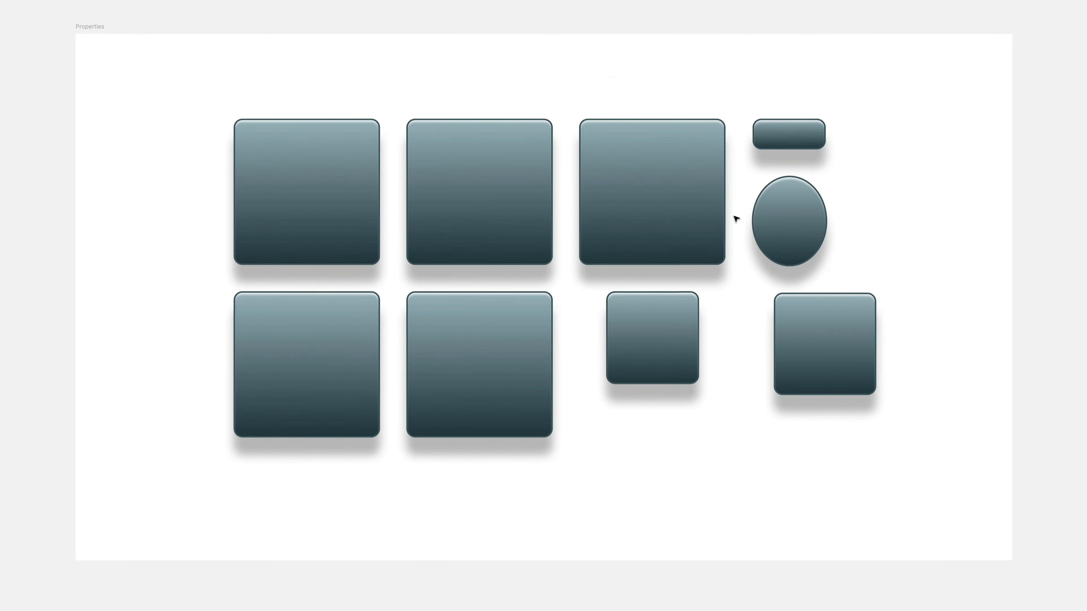
- Tidy up the nine selected shapes again, set their horizontal spacing to 50, increase the vertical spacing, and clear the selection
{"action": "key", "text": "ctrl+alt+t"}
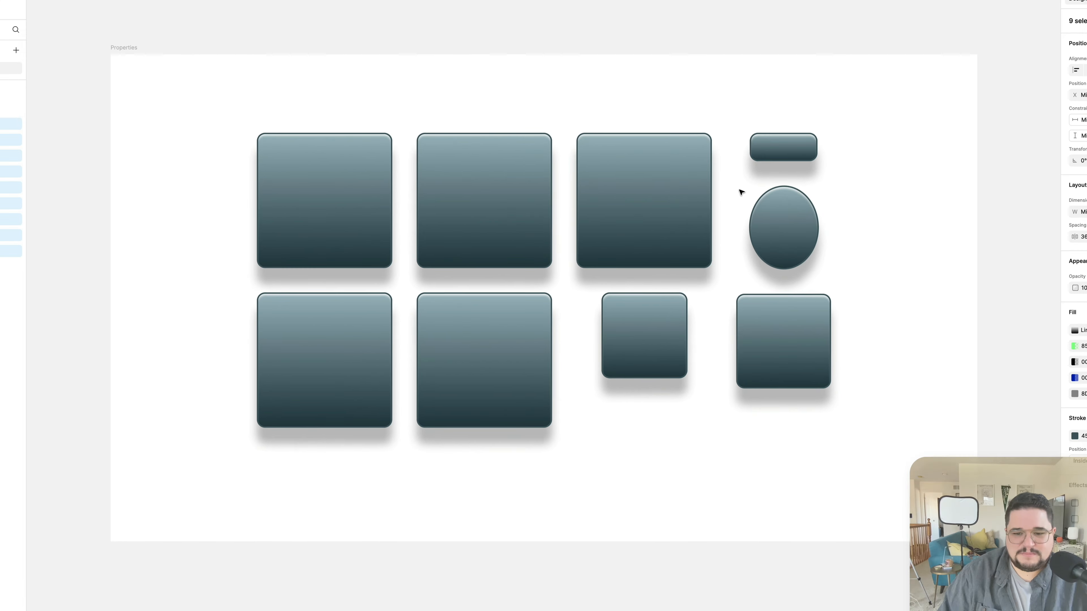
{"action": "mouse_move", "coordinate": [724, 225]}
{"action": "left_mouse_down"}
{"action": "mouse_move", "coordinate": [701, 226]}
{"action": "mouse_move", "coordinate": [746, 229]}
{"action": "left_mouse_up"}
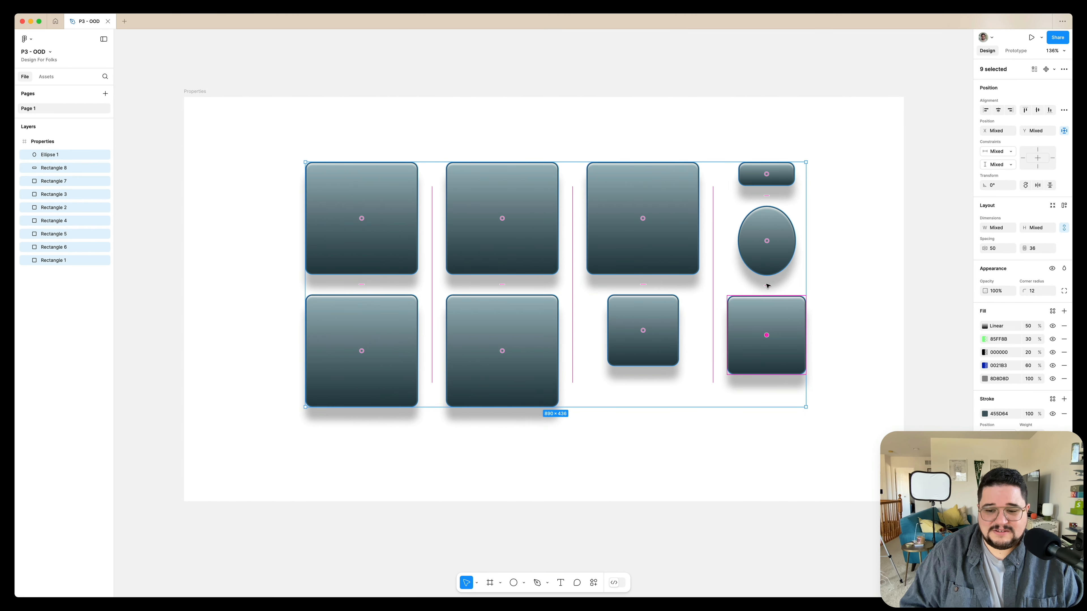
{"action": "mouse_move", "coordinate": [767, 286]}
{"action": "left_mouse_down"}
{"action": "mouse_move", "coordinate": [769, 305]}
{"action": "mouse_move", "coordinate": [766, 262]}
{"action": "mouse_move", "coordinate": [760, 323]}
{"action": "mouse_move", "coordinate": [761, 300]}
{"action": "left_mouse_up"}
{"action": "key", "text": "Escape"}
- Scatter five shapes out of alignment: the second column's two squares, the third column's large and small squares, and the ellipse
{"action": "left_click_drag", "start_coordinate": [636, 190], "coordinate": [622, 162]}
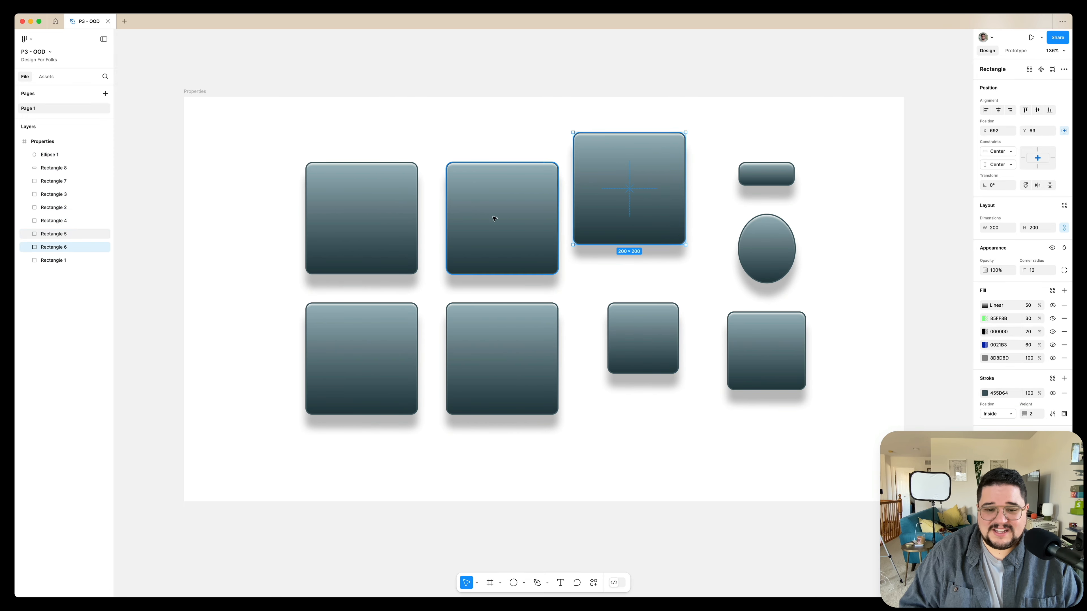
{"action": "left_click_drag", "start_coordinate": [502, 214], "coordinate": [480, 247]}
{"action": "left_click_drag", "start_coordinate": [516, 347], "coordinate": [558, 378]}
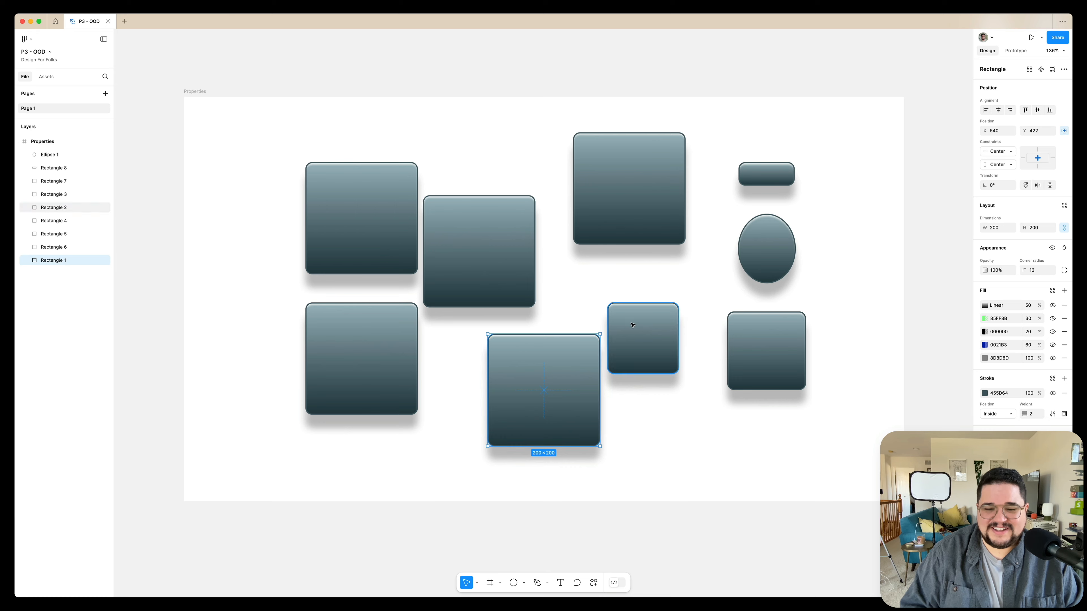
{"action": "left_click_drag", "start_coordinate": [631, 324], "coordinate": [635, 305]}
{"action": "left_click_drag", "start_coordinate": [753, 239], "coordinate": [726, 243]}
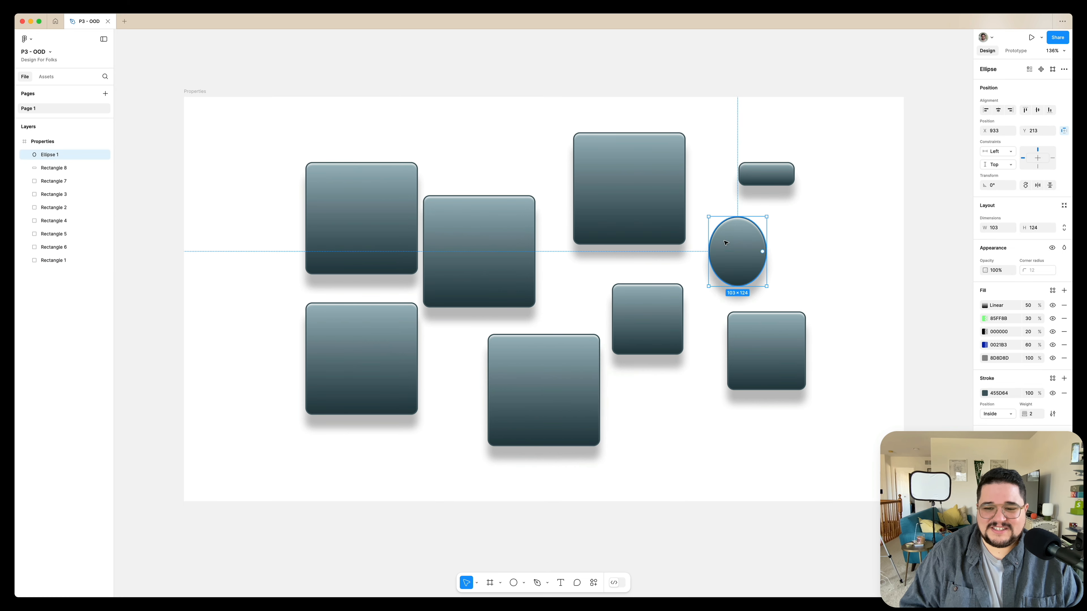
- Select all nine scattered shapes in the Properties frame and arrange them with Tidy up
{"action": "left_click_drag", "start_coordinate": [883, 106], "coordinate": [279, 460]}
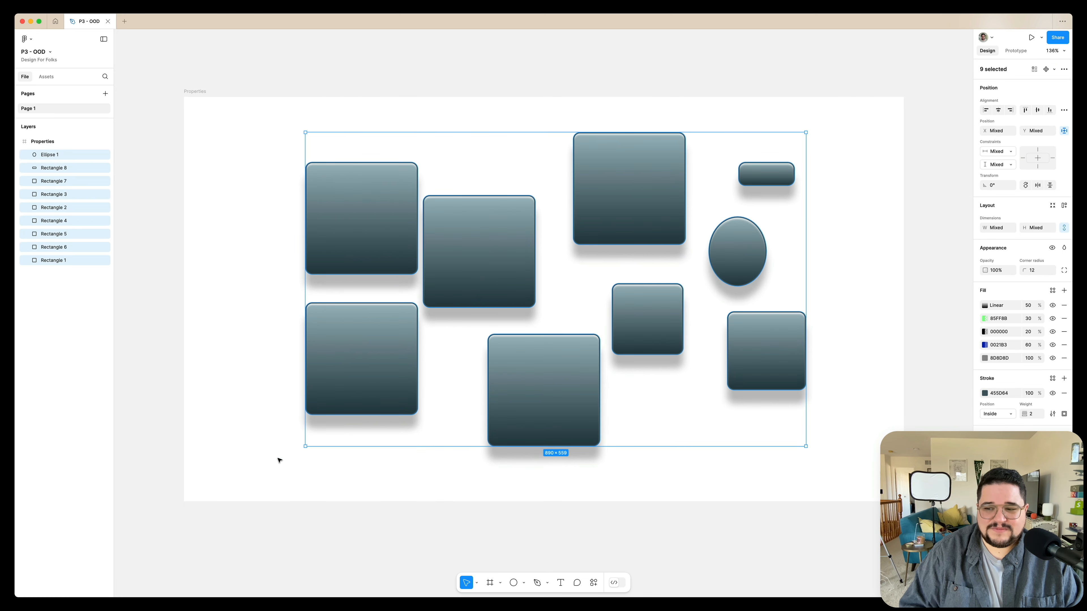
{"action": "key", "text": "alt"}
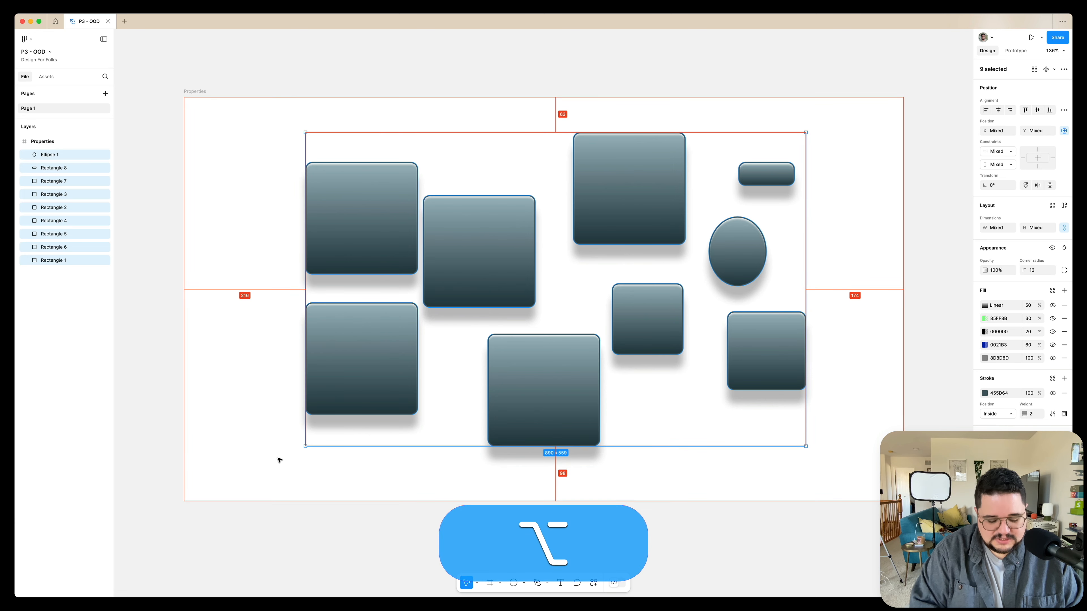
{"action": "key", "text": "ctrl"}
{"action": "key", "text": "ctrl+alt+t"}
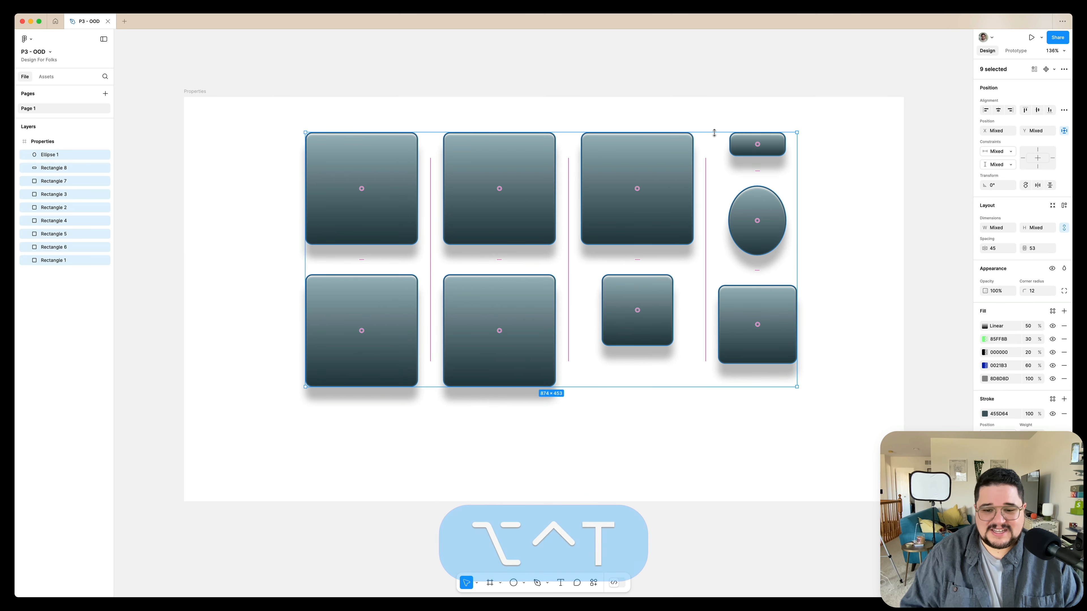
- Nudge the nine selected shapes down by about 70 px to centre them vertically in the frame
{"action": "key", "text": "shift+Down"}
{"action": "key", "text": "shift+Down"}
{"action": "key", "text": "shift+Down"}
{"action": "key", "text": "shift+Down"}
{"action": "key", "text": "shift+Down"}
{"action": "key", "text": "shift+Down"}
{"action": "key", "text": "shift+Down"}
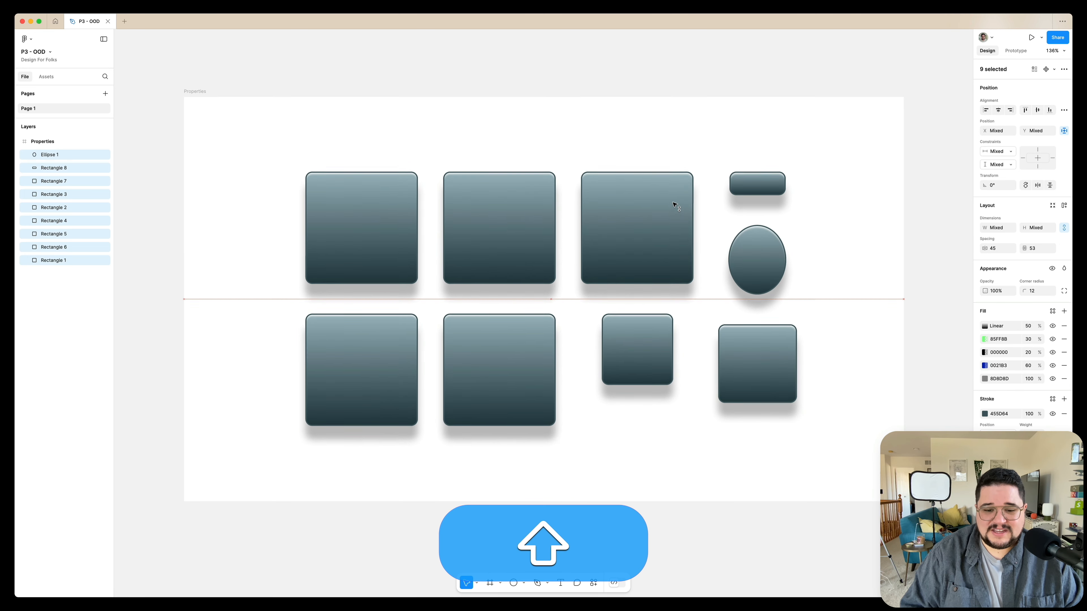
{"action": "key", "text": "shift+Up"}
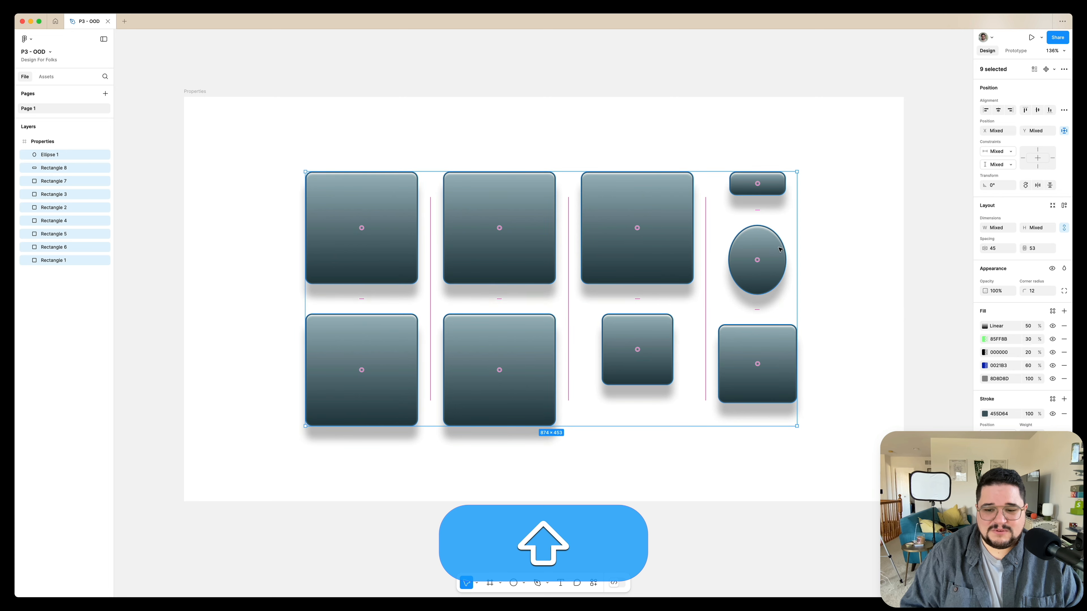
- Reorder the grid so the ellipse tops the first column, its lowest square joins the third column, and the smallest square ends the last column
{"action": "left_click_drag", "start_coordinate": [758, 261], "coordinate": [377, 237]}
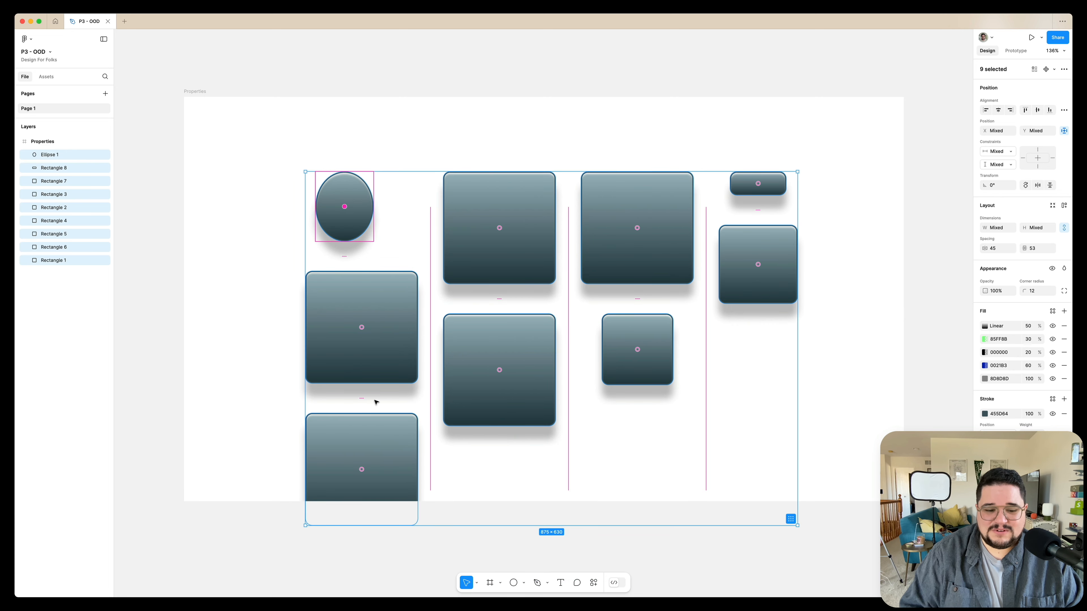
{"action": "left_click_drag", "start_coordinate": [362, 470], "coordinate": [788, 371]}
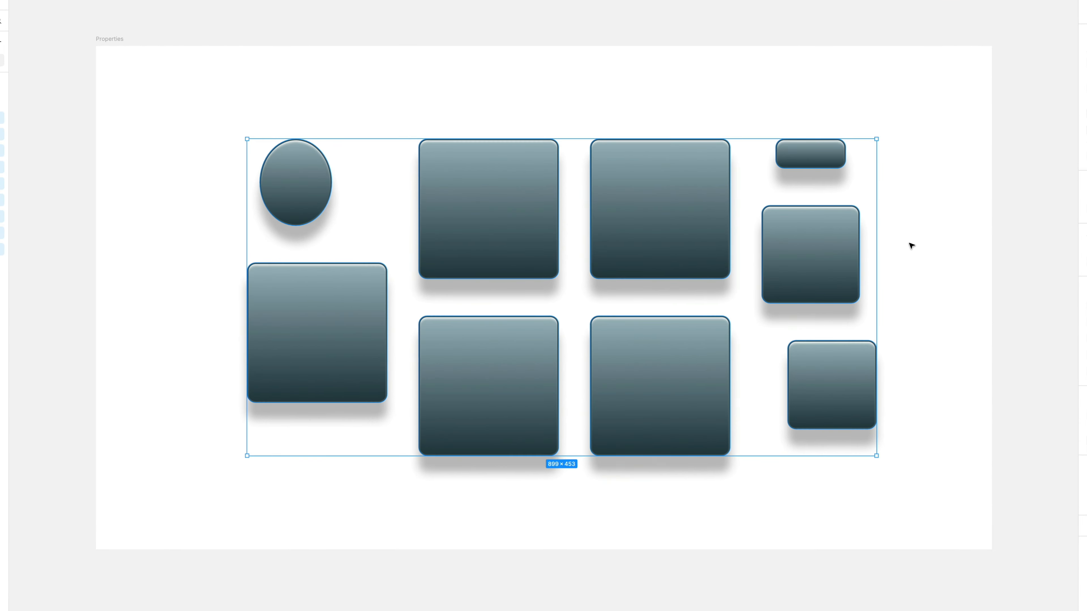
{"action": "left_click", "coordinate": [839, 257]}
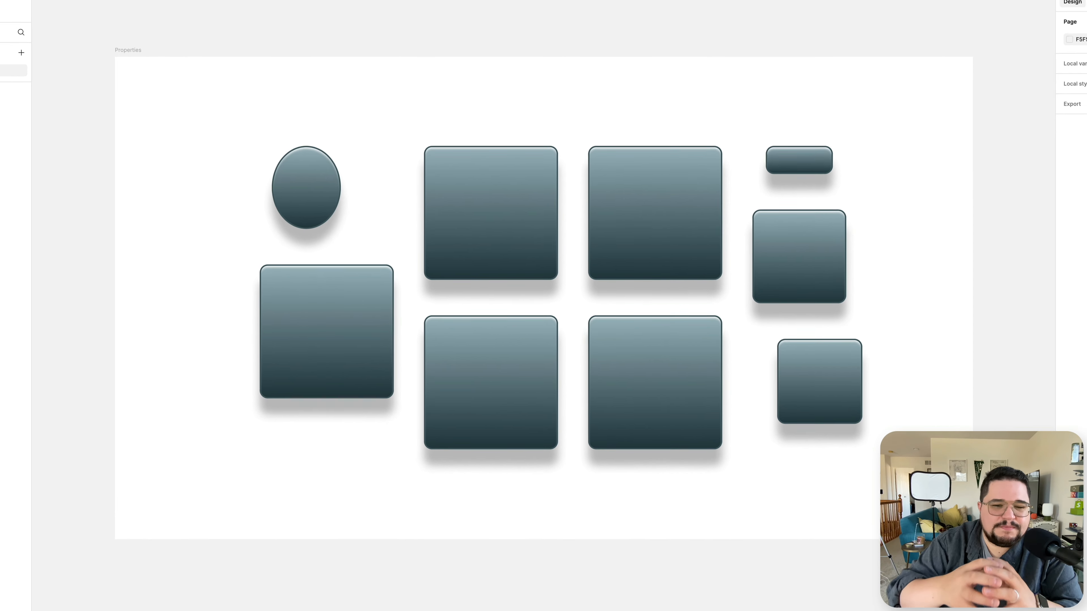
- Draw a new frame about 618 × 580 on the empty canvas beside the Properties frame
{"action": "scroll", "coordinate": [816, 464], "scroll_direction": "right", "scroll_amount": 15}
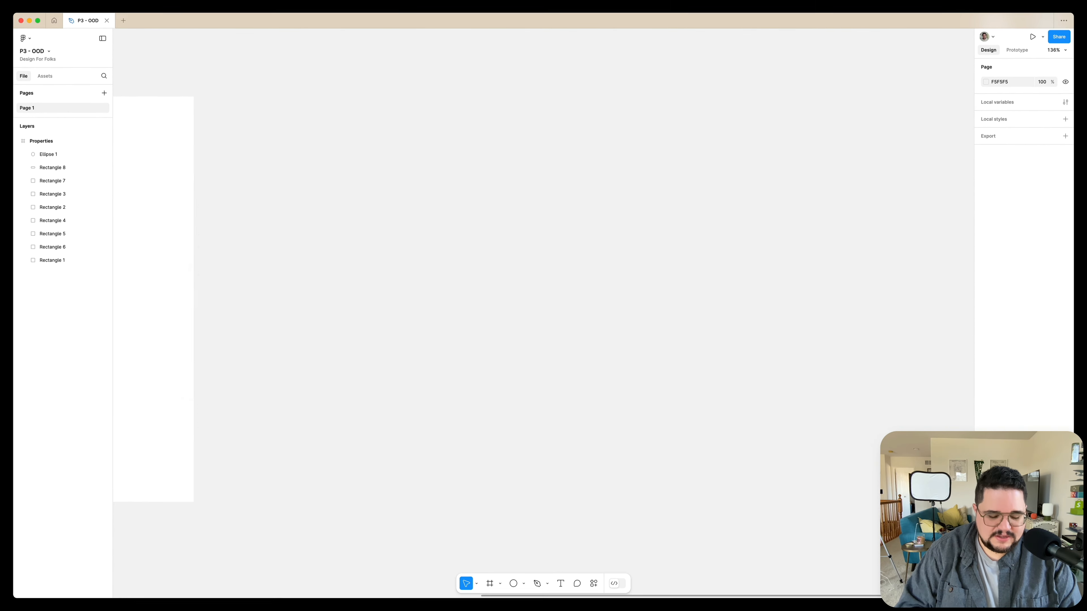
{"action": "scroll", "coordinate": [816, 464], "scroll_direction": "right", "scroll_amount": 10}
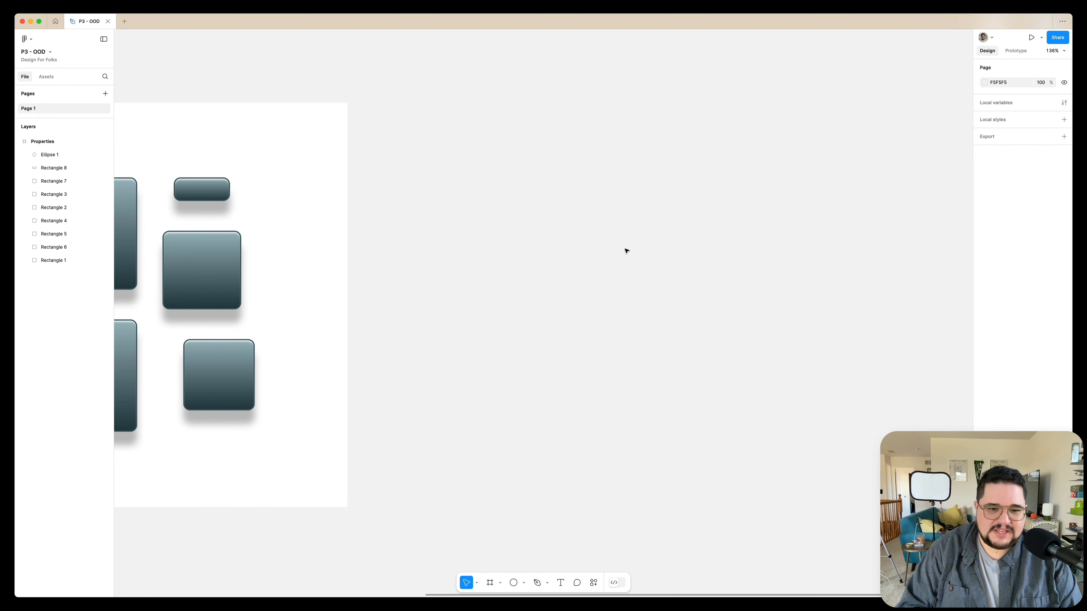
{"action": "key", "text": "f"}
{"action": "left_click_drag", "start_coordinate": [460, 120], "coordinate": [808, 445]}
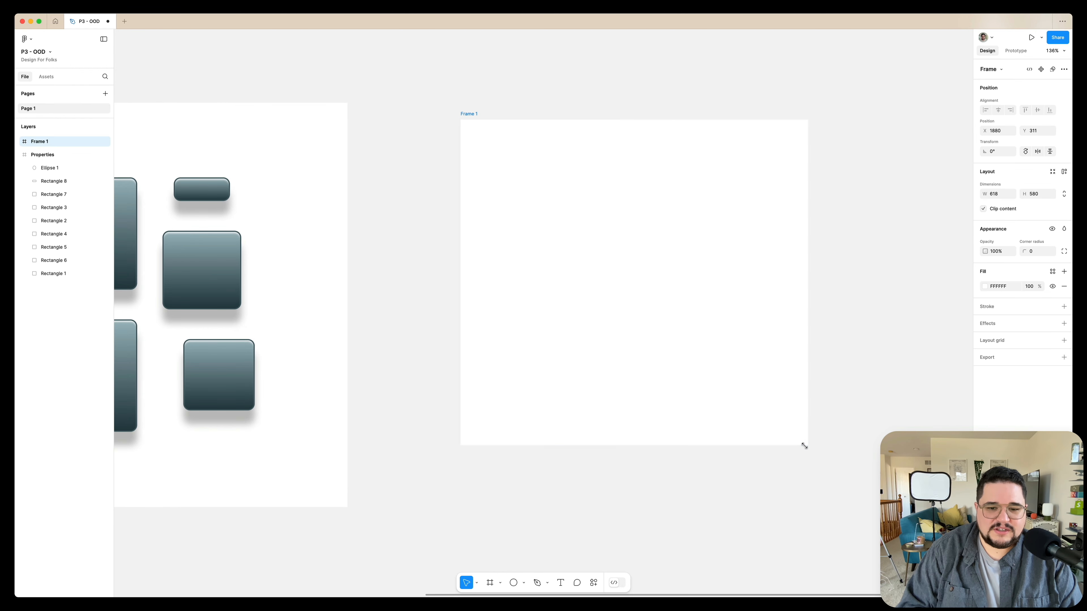
- Draw a rectangle about 258 × 139 inside the new frame and position it at about X 180, Y 220
{"action": "key", "text": "r"}
{"action": "left_click_drag", "start_coordinate": [566, 245], "coordinate": [712, 322]}
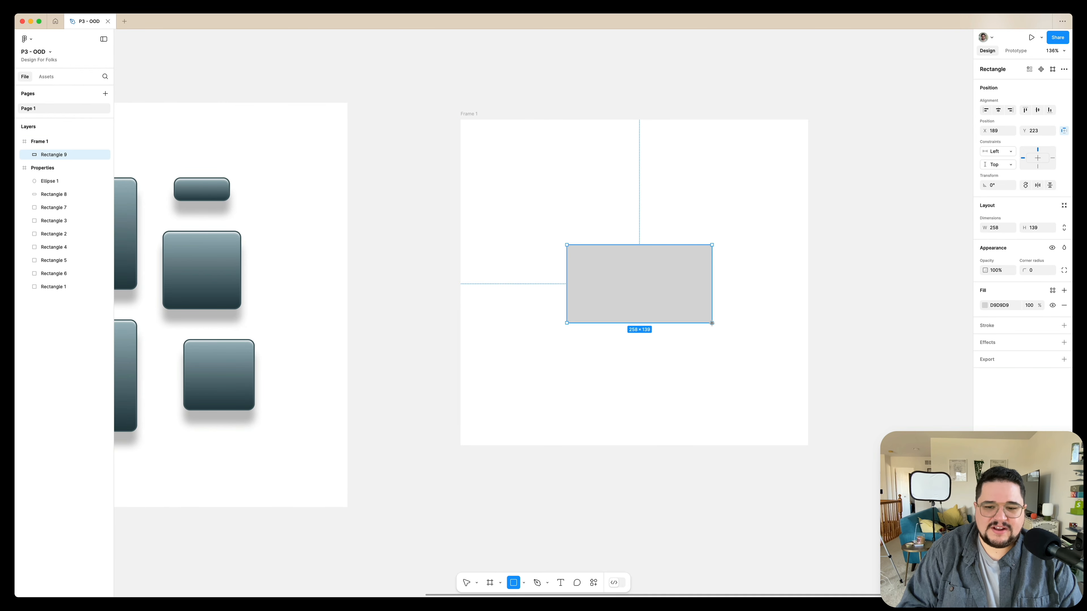
{"action": "left_click_drag", "start_coordinate": [658, 293], "coordinate": [648, 291]}
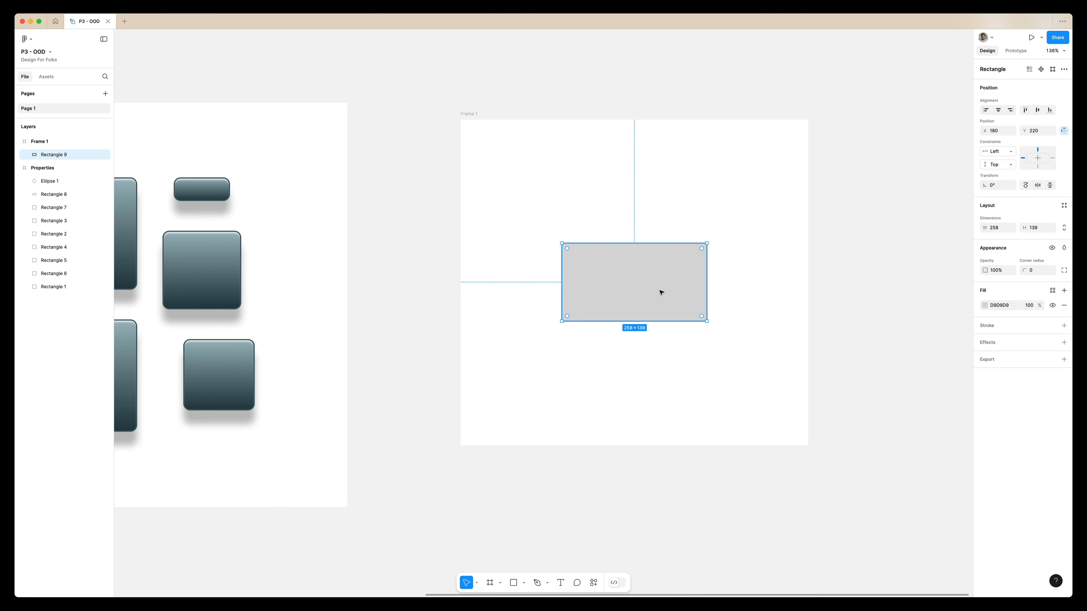
{"action": "scroll", "coordinate": [661, 292], "scroll_direction": "left", "scroll_amount": 15}
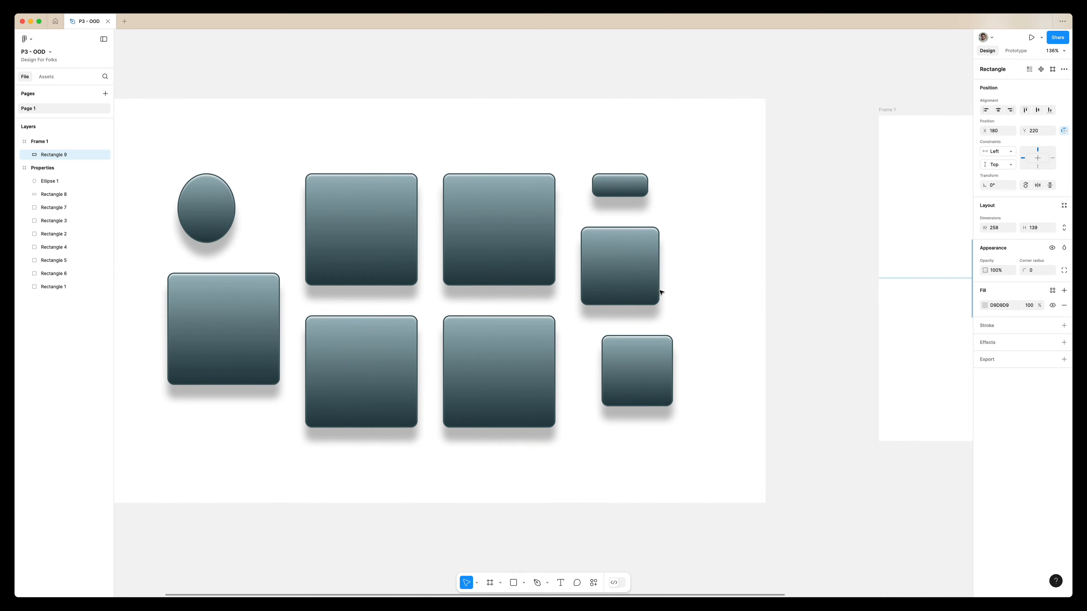
{"action": "scroll", "coordinate": [741, 262], "scroll_direction": "left", "scroll_amount": 3}
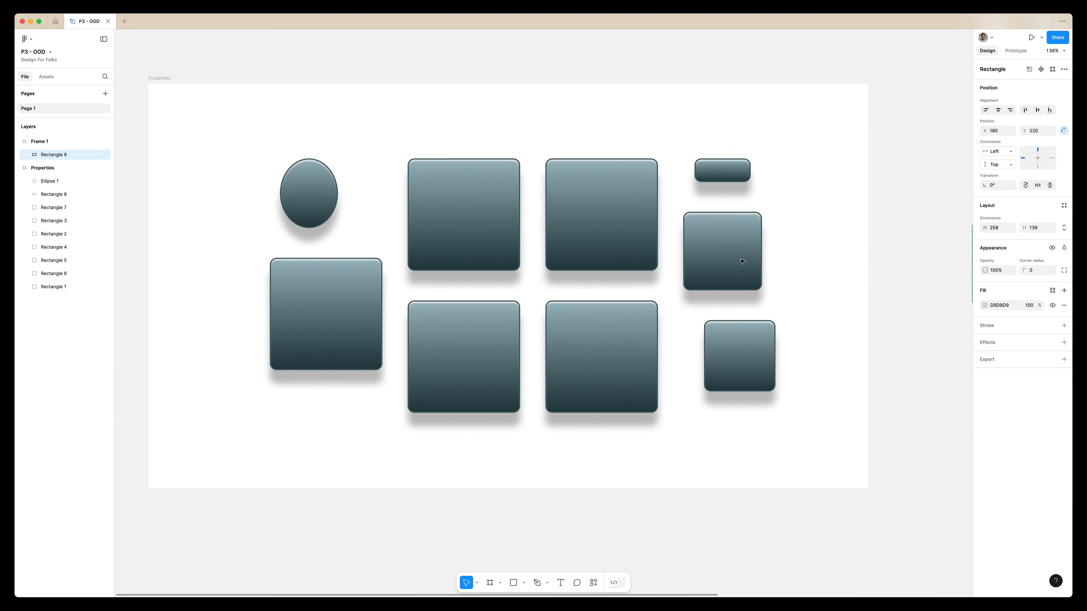